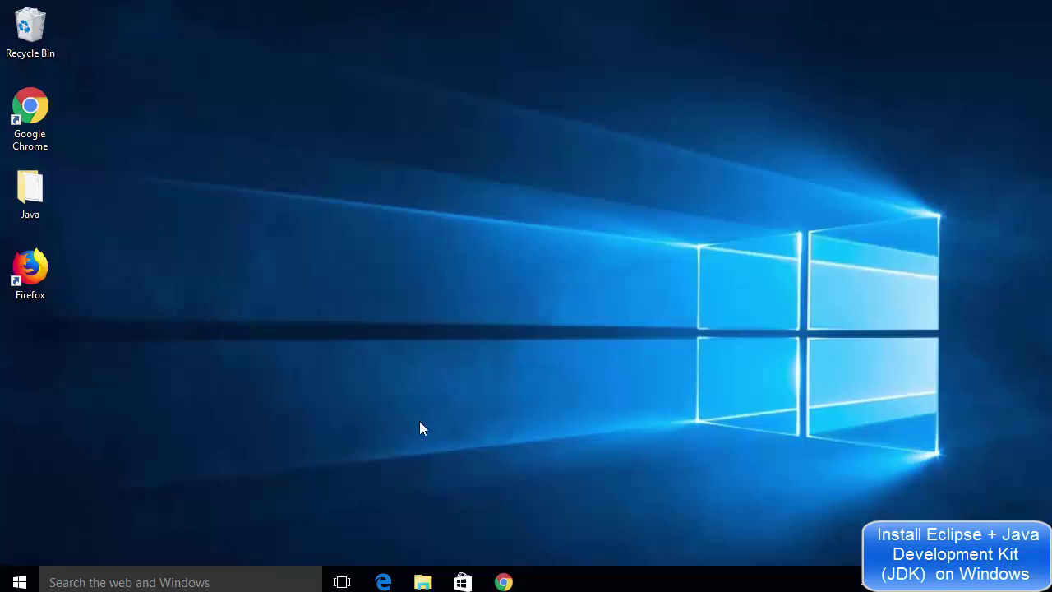
Step: In Chrome, accept the 8u171 license agreement on Oracle's Java SE Development Kit 8 downloads page and close that page
{"action": "left_click", "coordinate": [502, 581]}
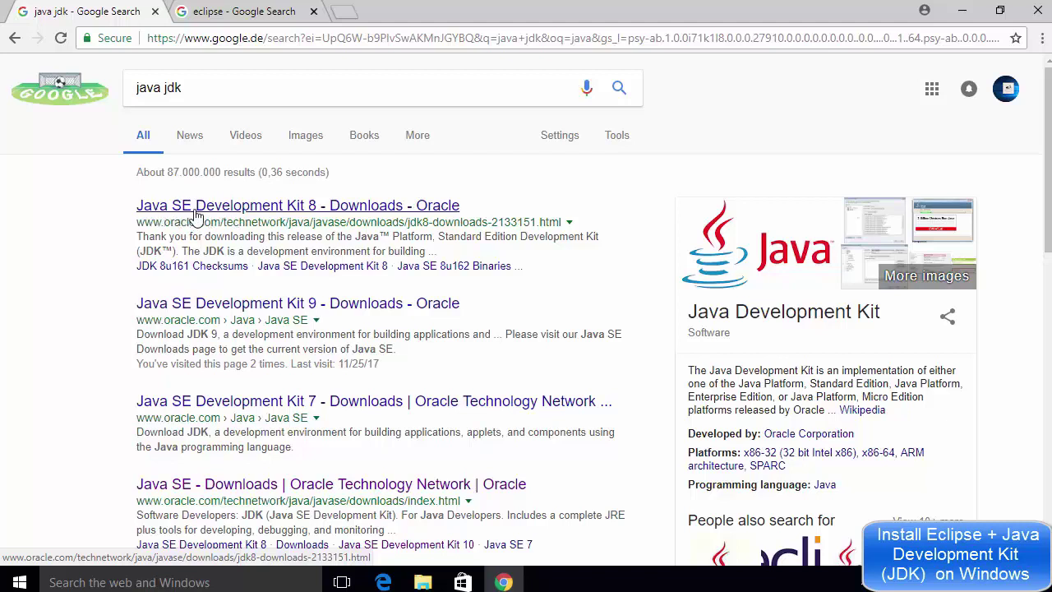
{"action": "middle_click", "coordinate": [264, 211]}
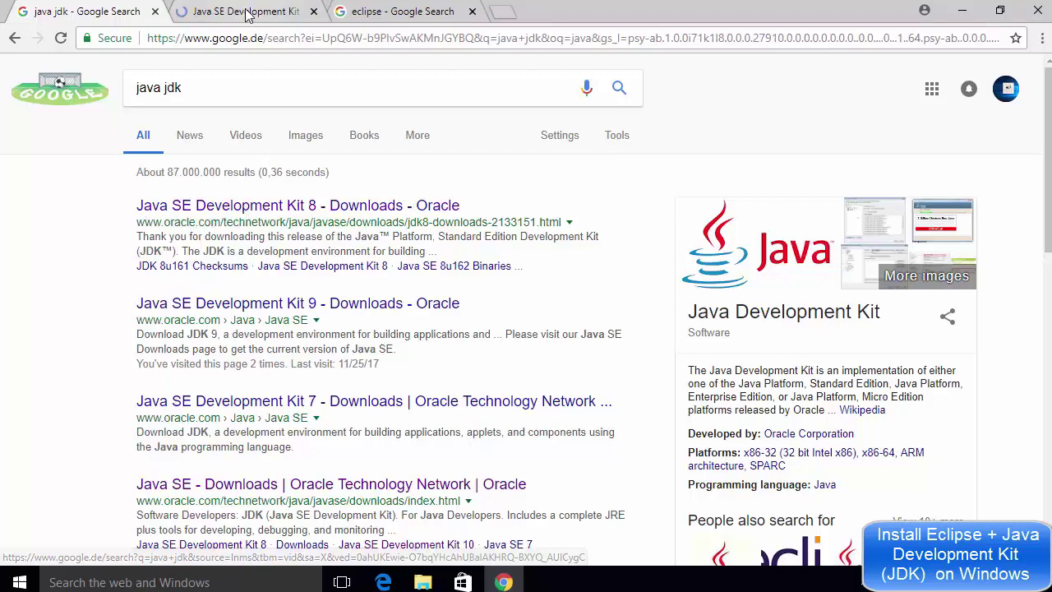
{"action": "left_click", "coordinate": [242, 11]}
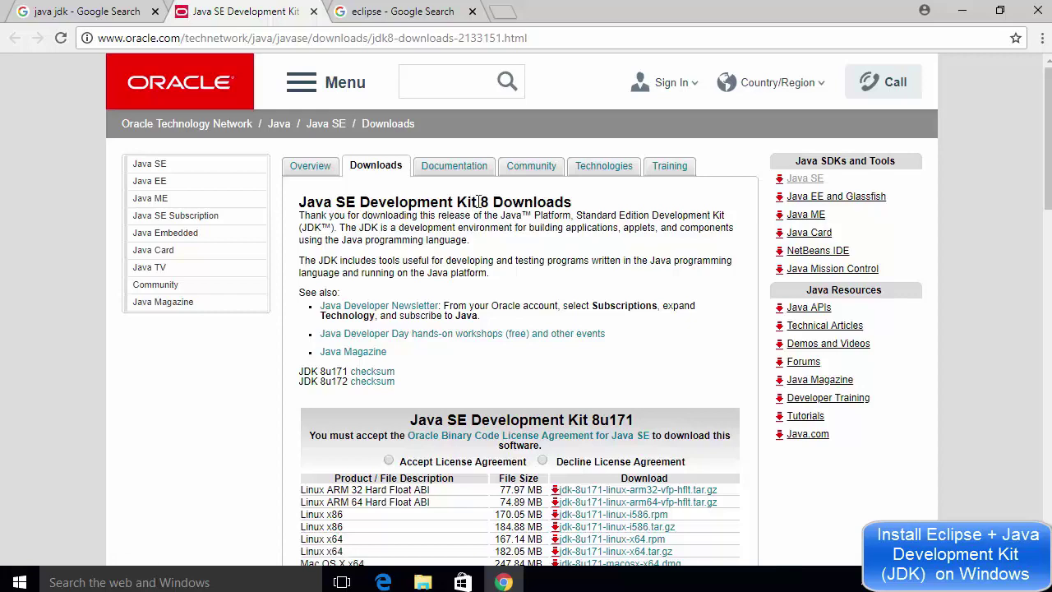
{"action": "scroll", "coordinate": [485, 222], "scroll_direction": "down", "scroll_amount": 3}
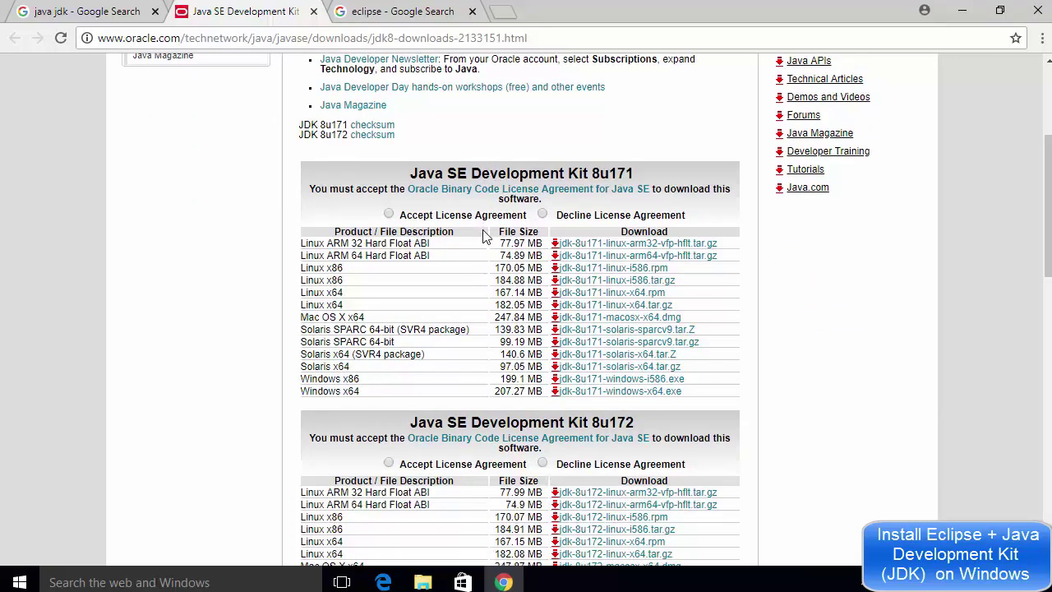
{"action": "scroll", "coordinate": [406, 230], "scroll_direction": "down", "scroll_amount": 2}
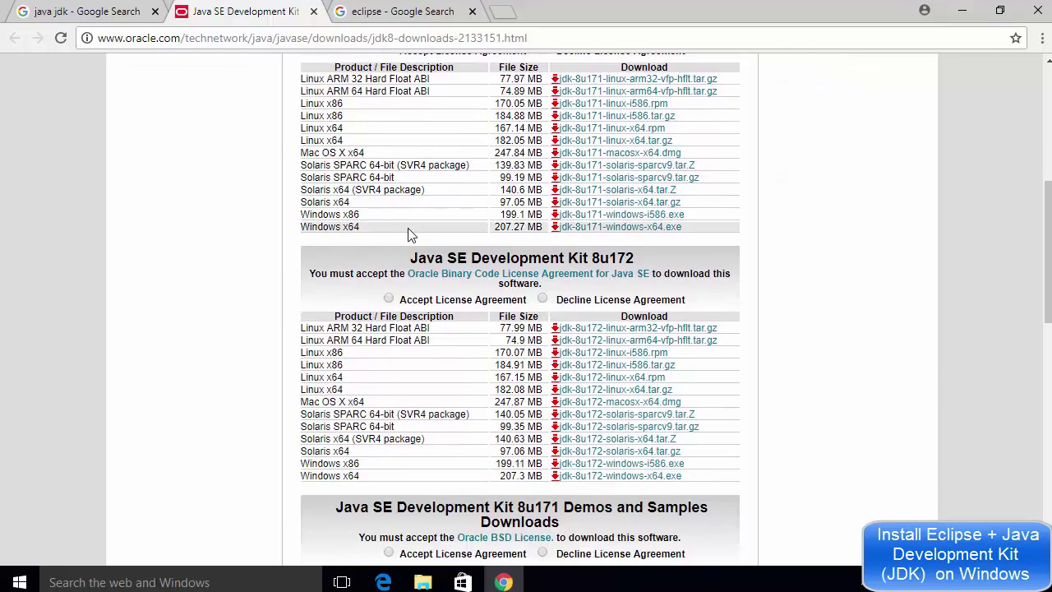
{"action": "scroll", "coordinate": [392, 291], "scroll_direction": "up", "scroll_amount": 2}
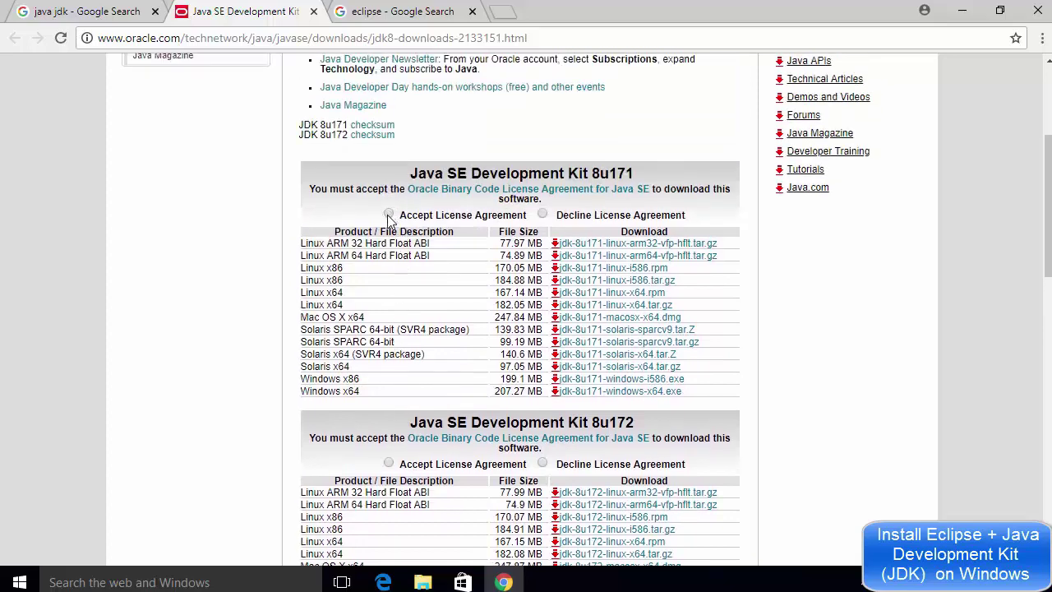
{"action": "left_click", "coordinate": [389, 216]}
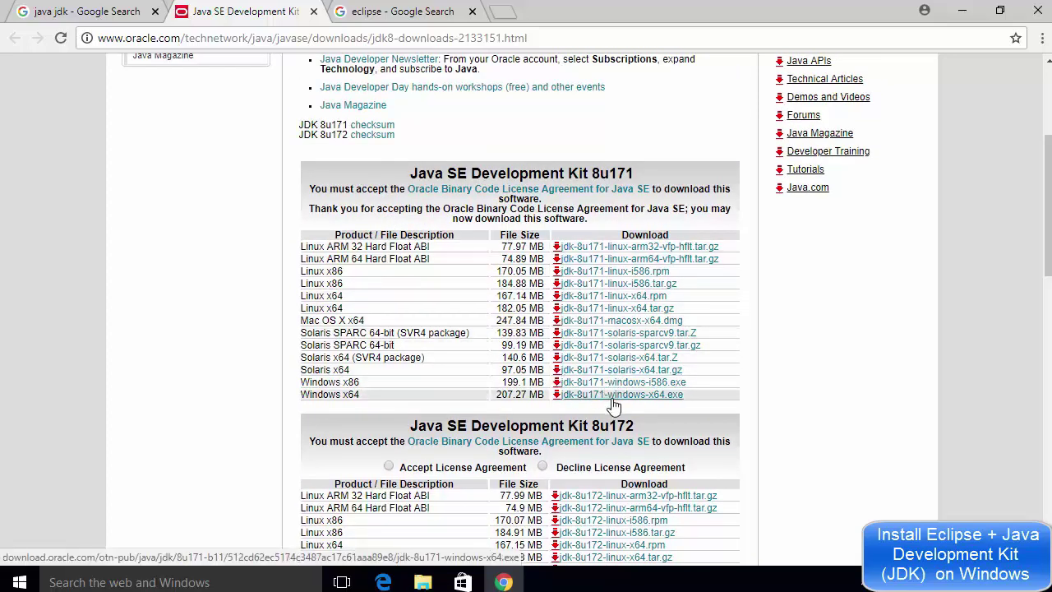
{"action": "middle_click", "coordinate": [255, 12]}
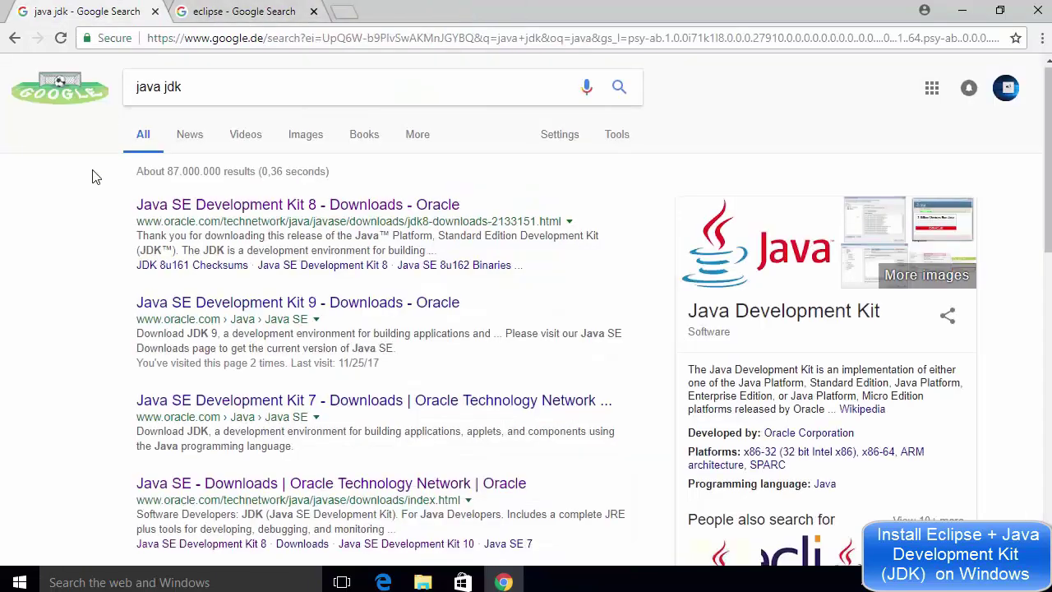
Step: Go through Oracle's Java SE Downloads page to JDK 10, accept the 10.0.1 license agreement, and close the page
{"action": "scroll", "coordinate": [92, 177], "scroll_direction": "down", "scroll_amount": 2}
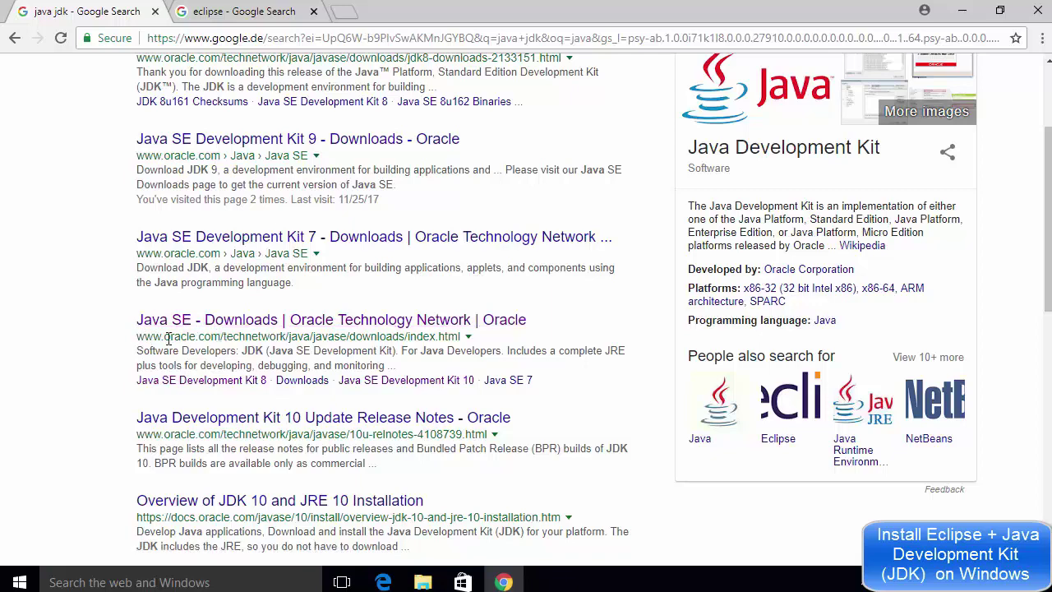
{"action": "middle_click", "coordinate": [236, 328]}
{"action": "left_click", "coordinate": [247, 12]}
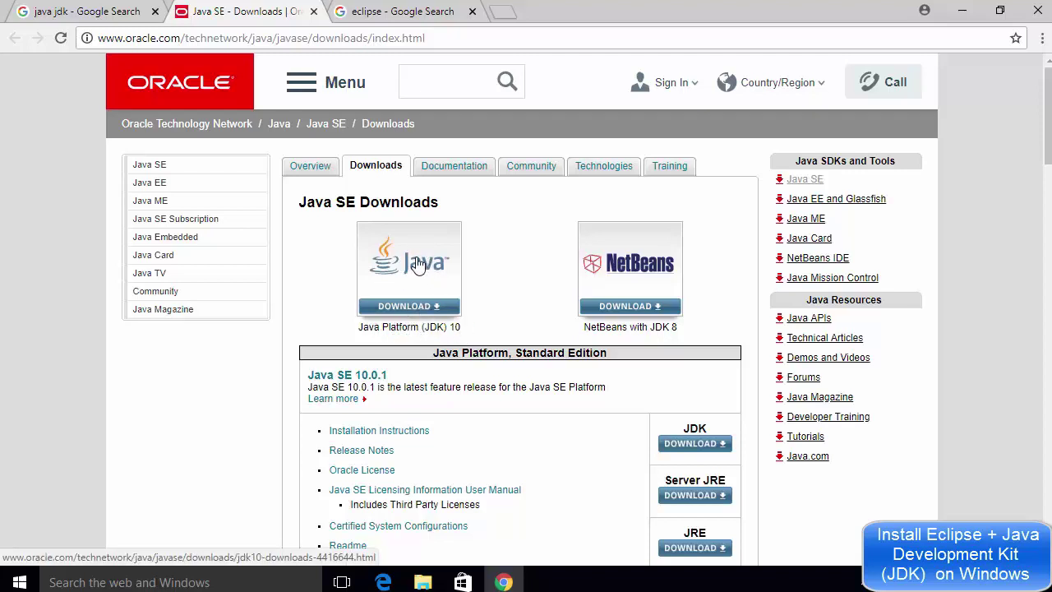
{"action": "left_click", "coordinate": [419, 263]}
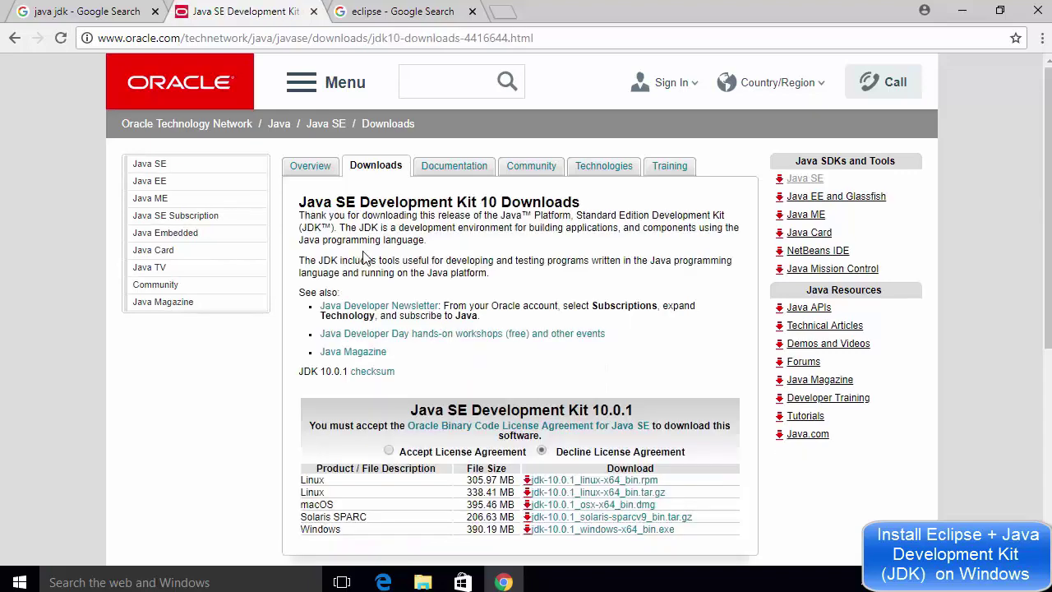
{"action": "scroll", "coordinate": [365, 257], "scroll_direction": "down", "scroll_amount": 1}
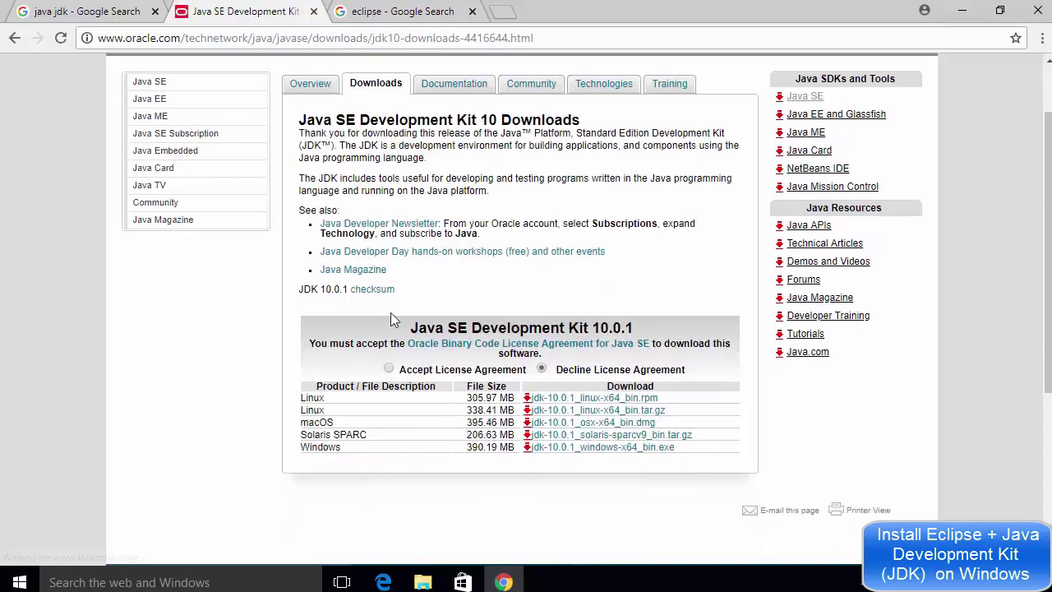
{"action": "left_click", "coordinate": [389, 369]}
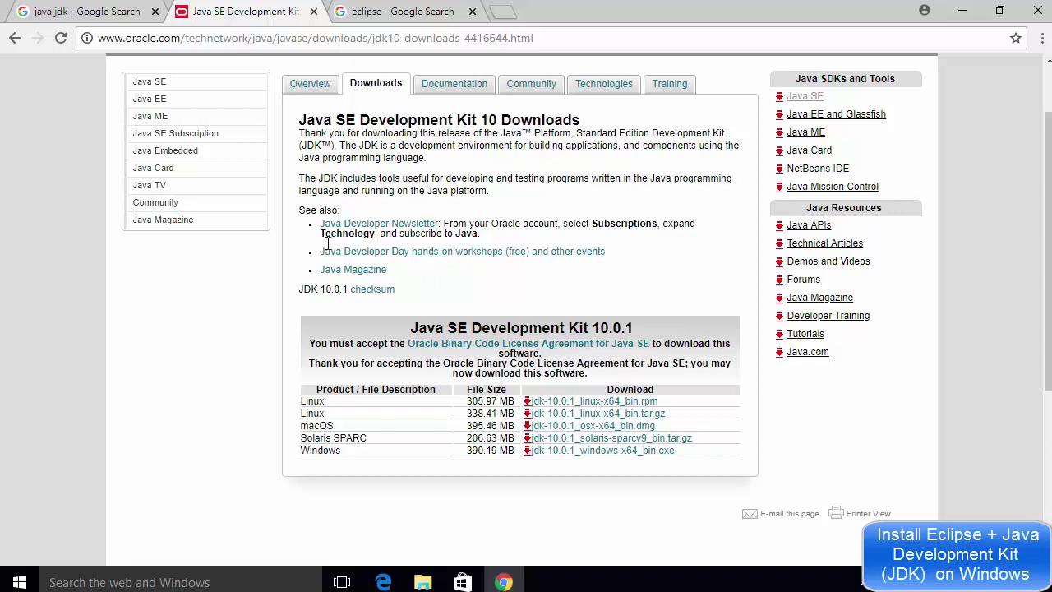
{"action": "middle_click", "coordinate": [215, 18]}
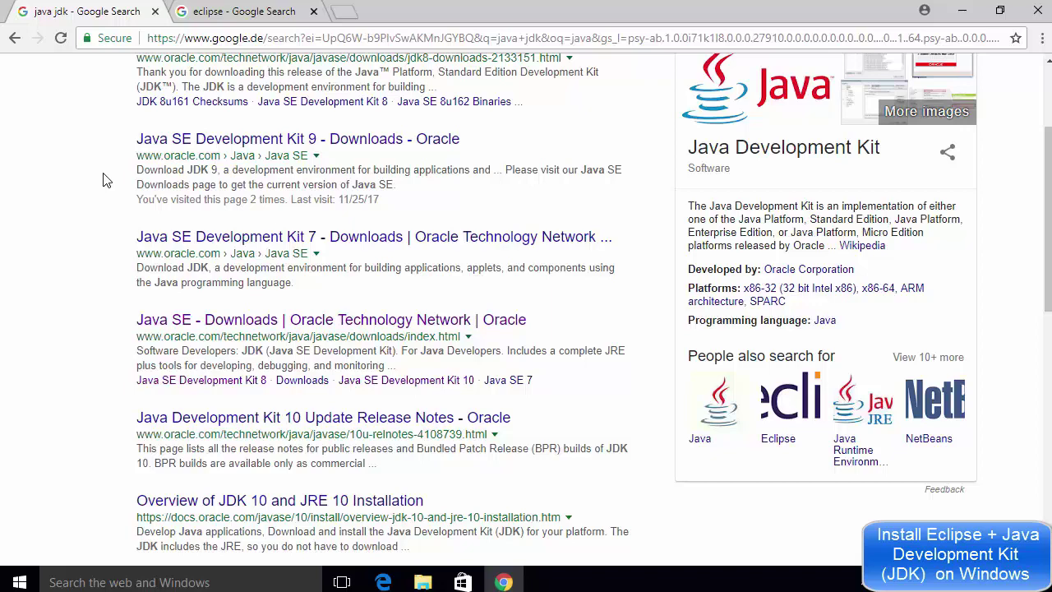
{"action": "scroll", "coordinate": [97, 213], "scroll_direction": "up", "scroll_amount": 2}
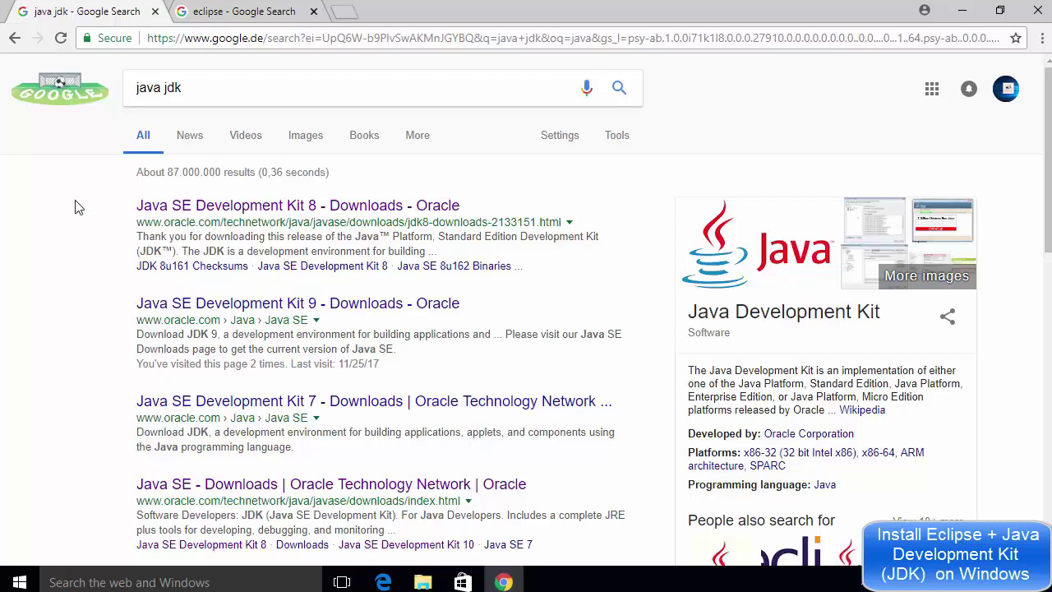
Step: Open the Eclipse Foundation website from the eclipse search results and go to the Eclipse Photon page
{"action": "left_click", "coordinate": [232, 20]}
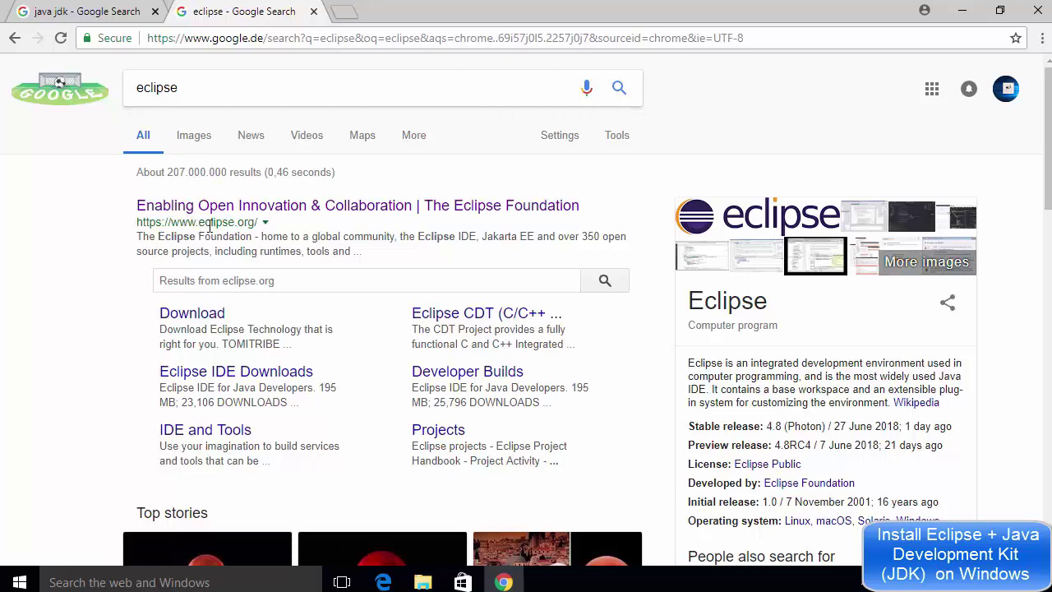
{"action": "left_click", "coordinate": [249, 211]}
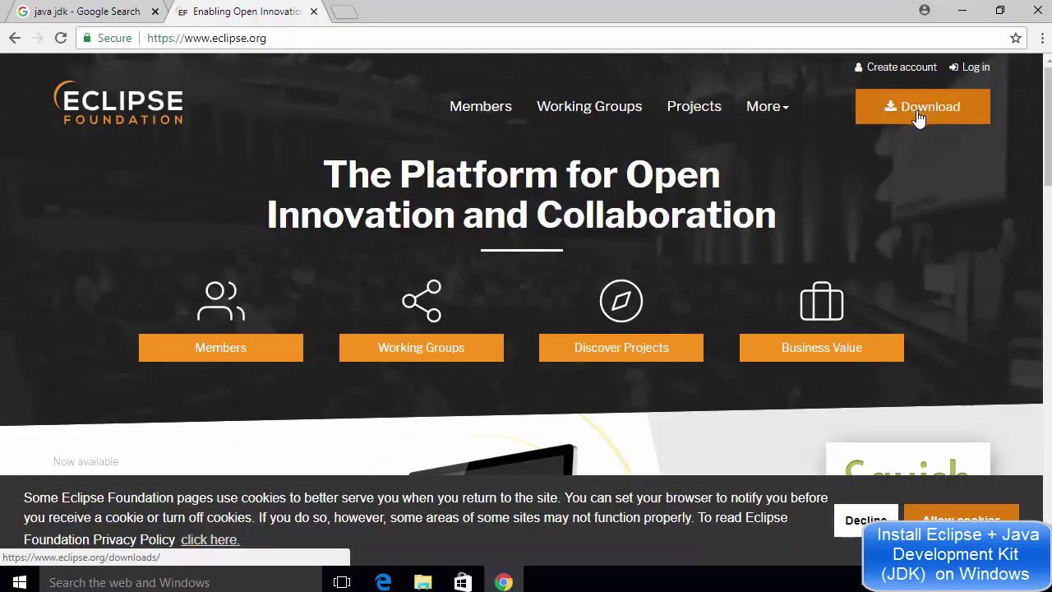
{"action": "scroll", "coordinate": [325, 196], "scroll_direction": "down", "scroll_amount": 1}
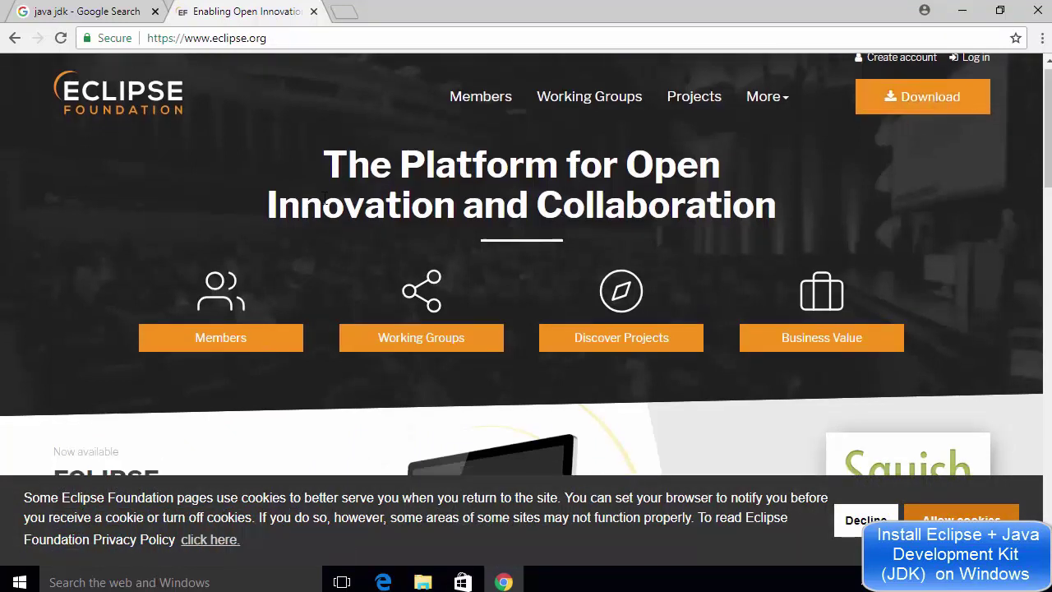
{"action": "scroll", "coordinate": [324, 201], "scroll_direction": "down", "scroll_amount": 3}
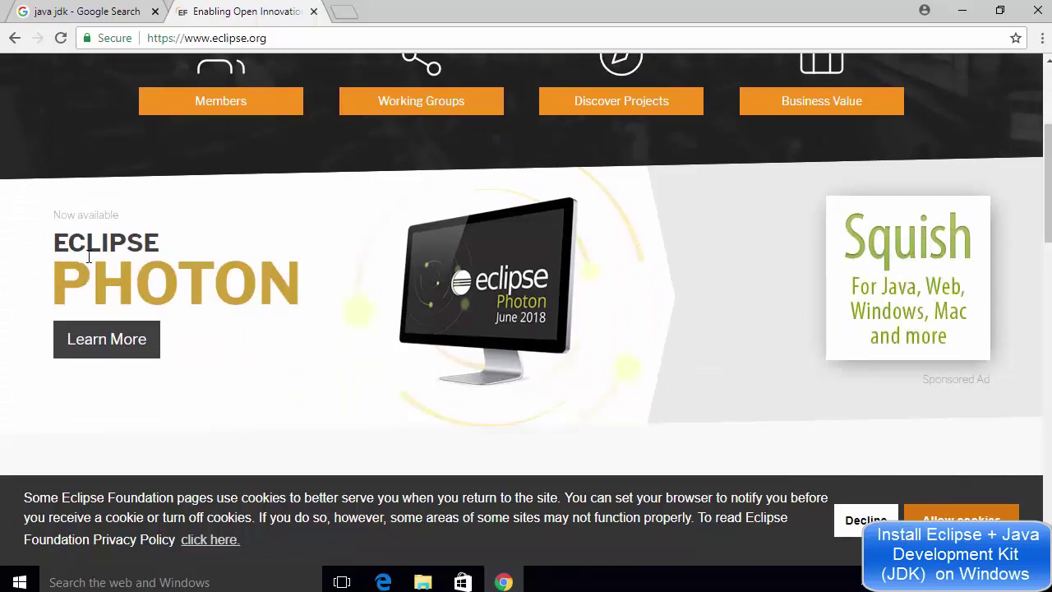
{"action": "left_click", "coordinate": [99, 346]}
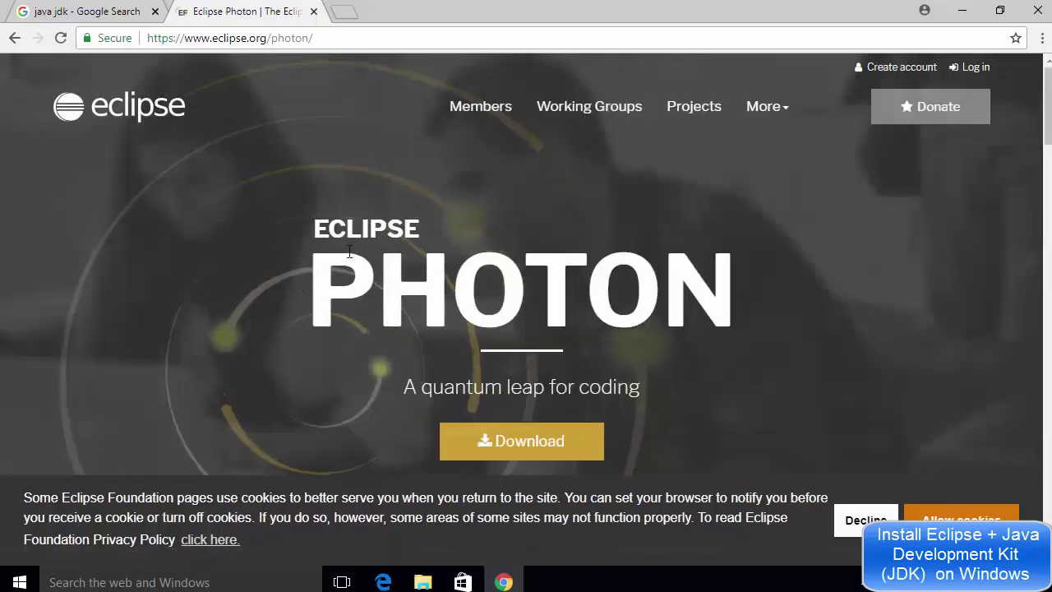
Step: Download the Eclipse Photon installer eclipse-inst-win64.exe from the suggested mirror
{"action": "scroll", "coordinate": [461, 304], "scroll_direction": "down", "scroll_amount": 2}
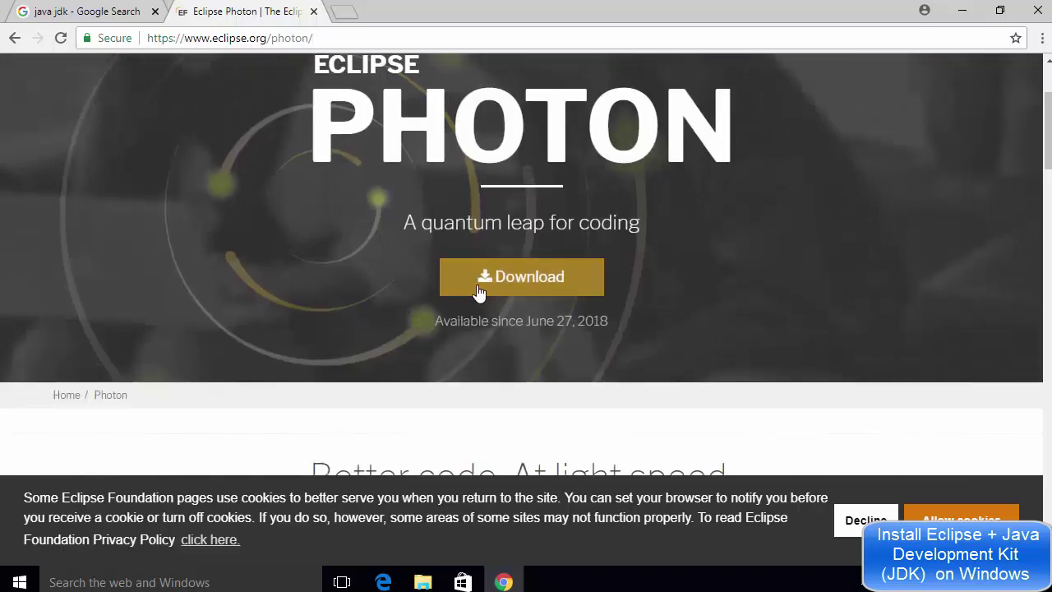
{"action": "left_click", "coordinate": [524, 284]}
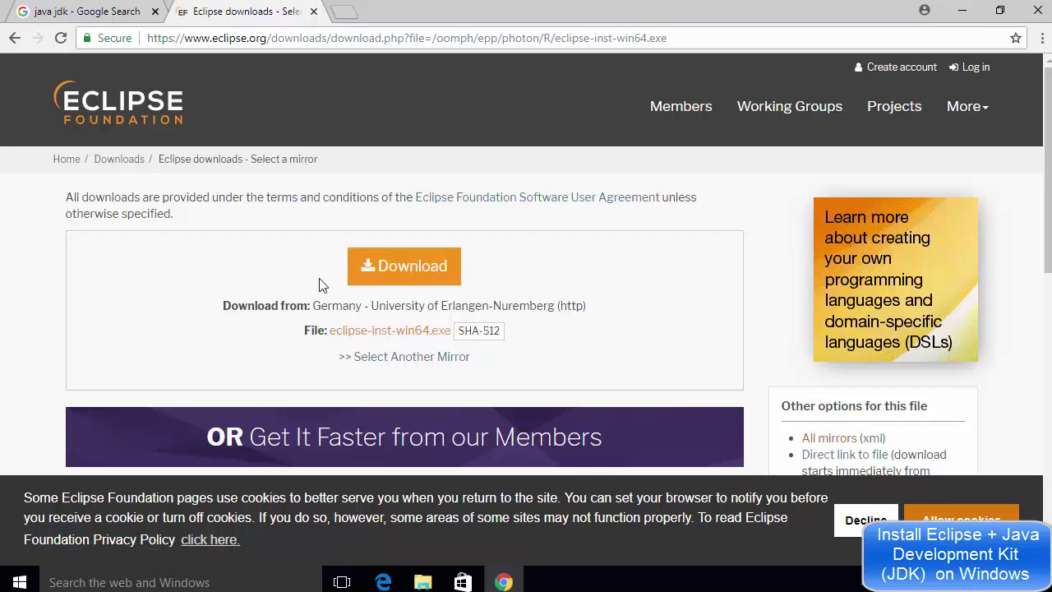
{"action": "left_click", "coordinate": [396, 279]}
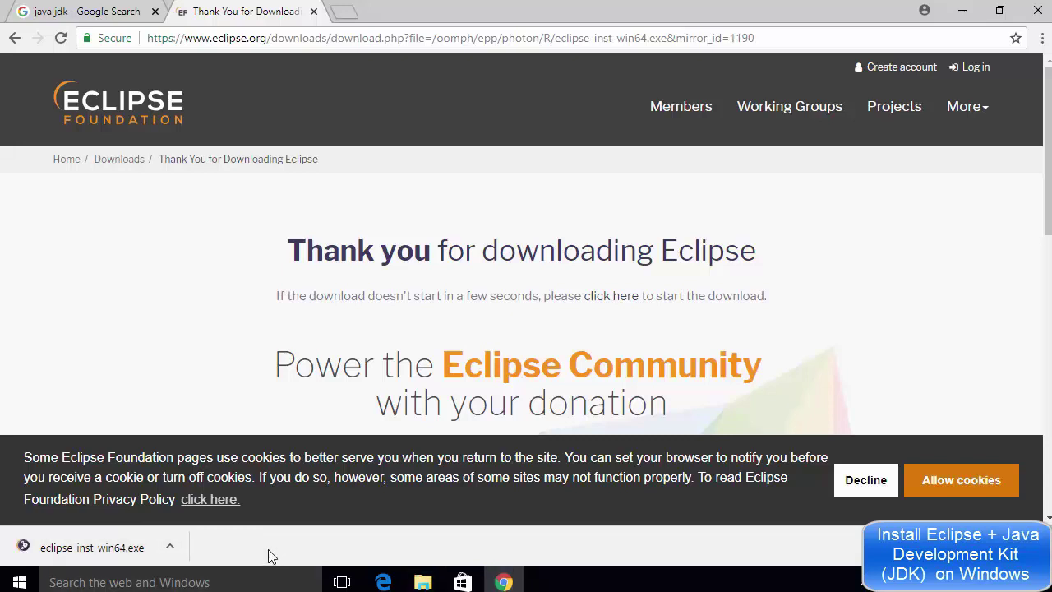
Step: Show eclipse-inst-win64.exe in its download folder and run it as administrator, allowing it to make changes and minimizing the browser
{"action": "left_click", "coordinate": [185, 555]}
{"action": "left_click", "coordinate": [171, 546]}
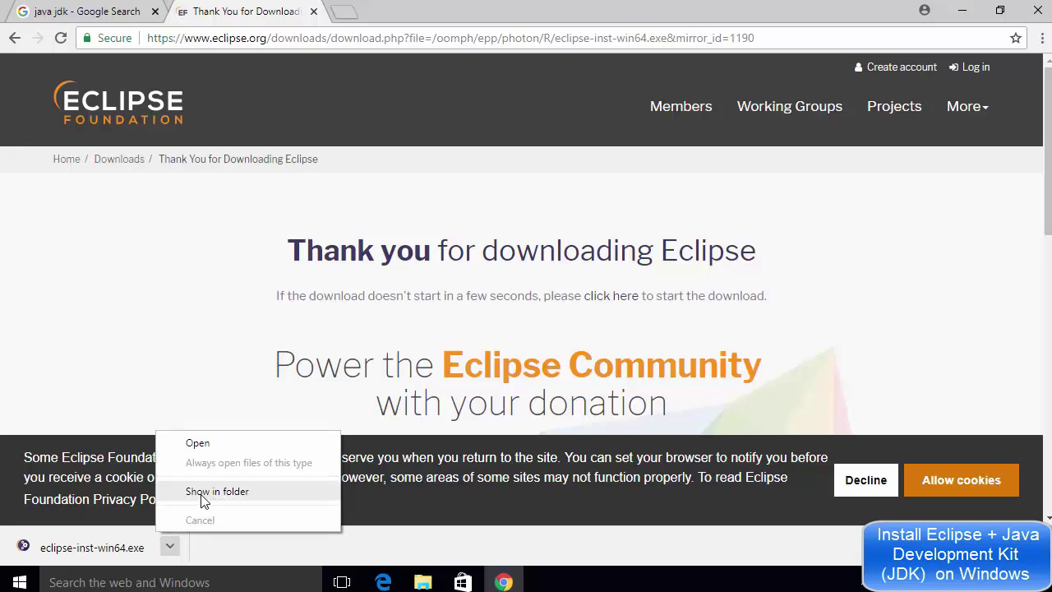
{"action": "left_click", "coordinate": [216, 492]}
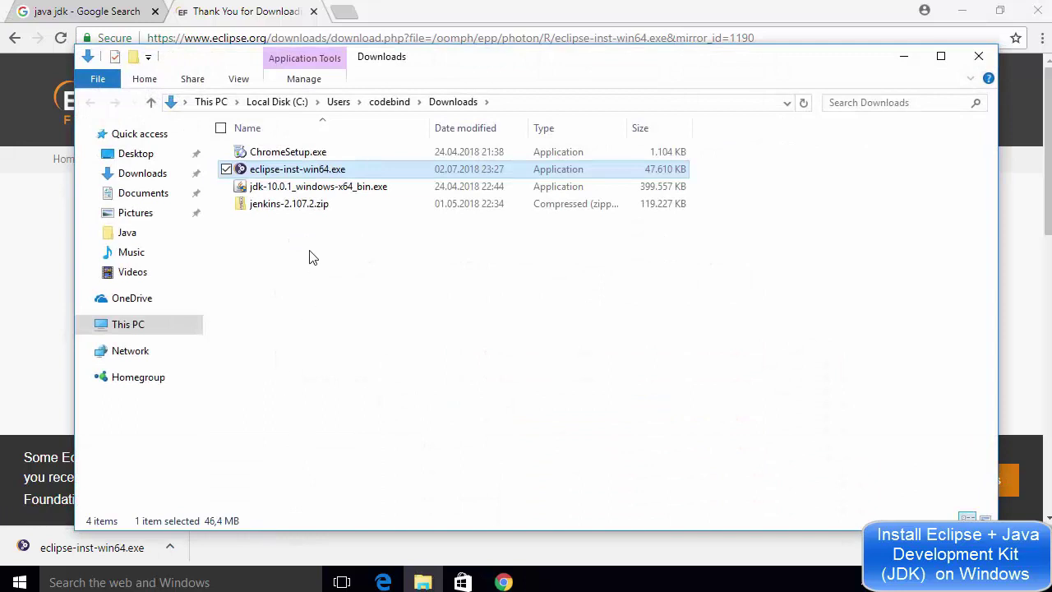
{"action": "right_click", "coordinate": [293, 176]}
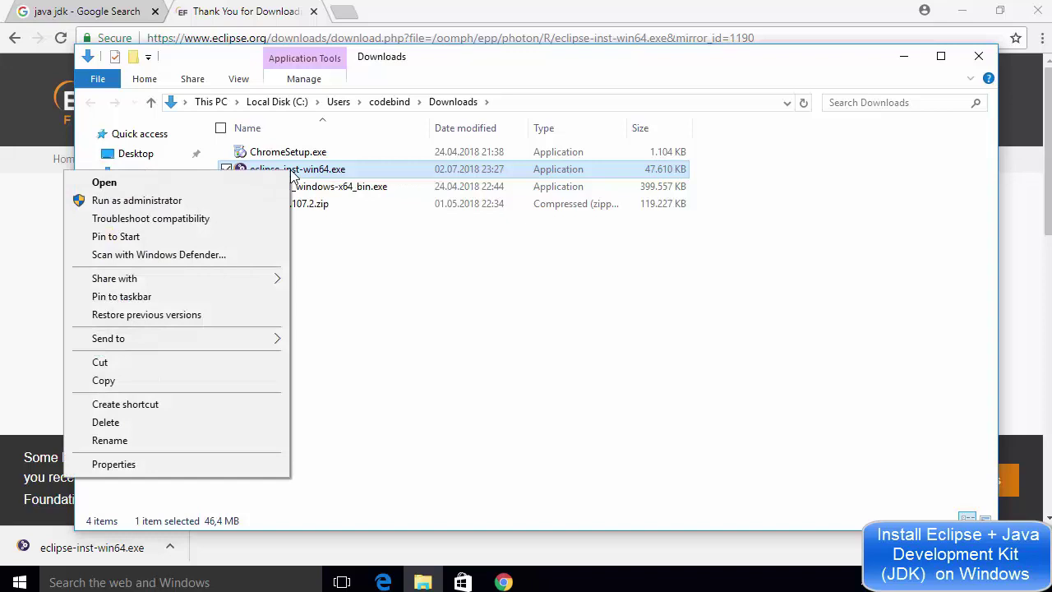
{"action": "left_click", "coordinate": [113, 202]}
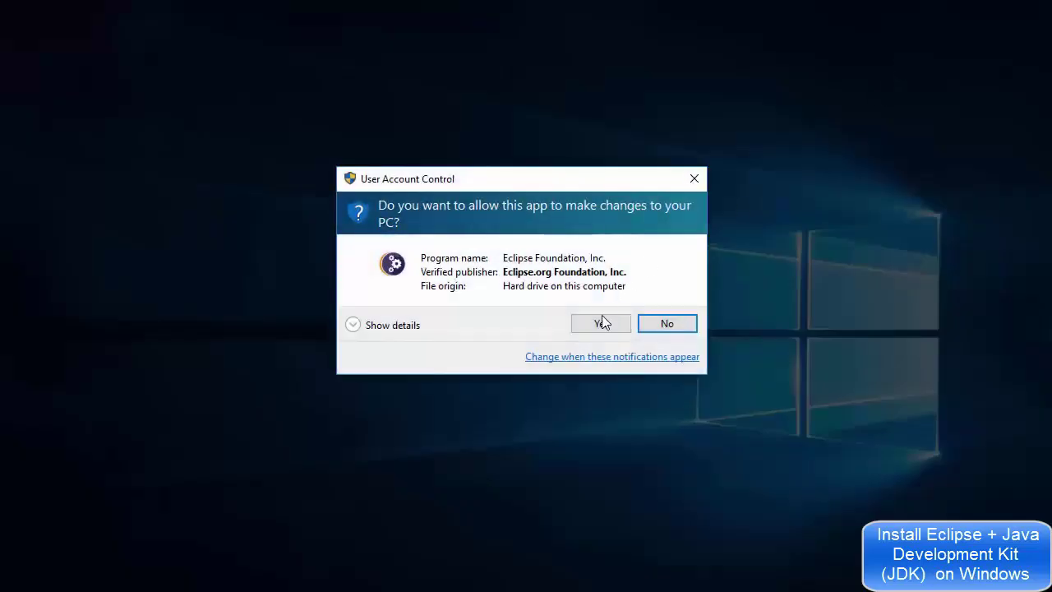
{"action": "left_click", "coordinate": [603, 325]}
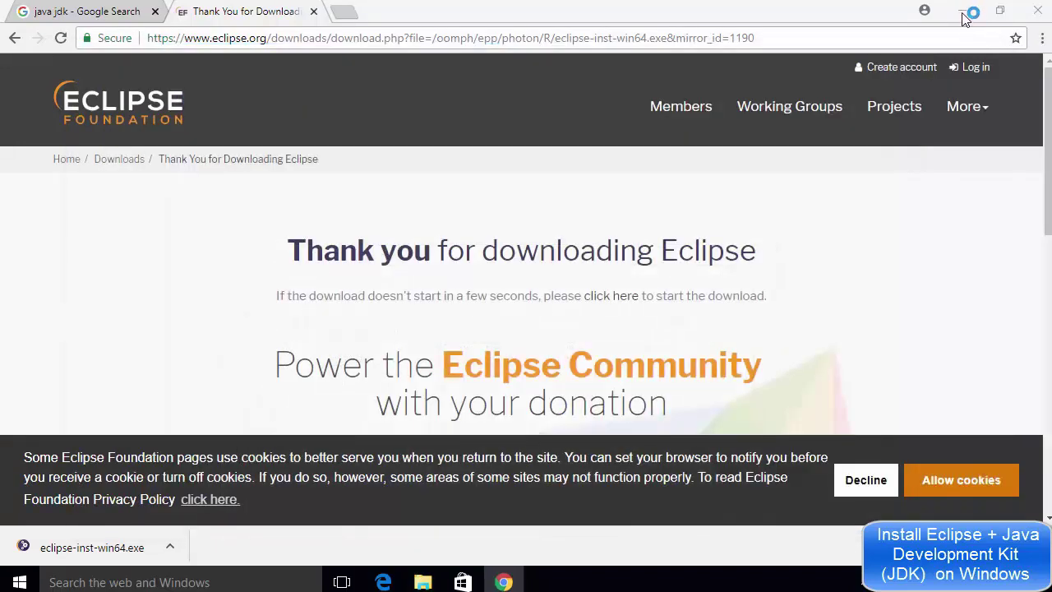
{"action": "left_click", "coordinate": [967, 16]}
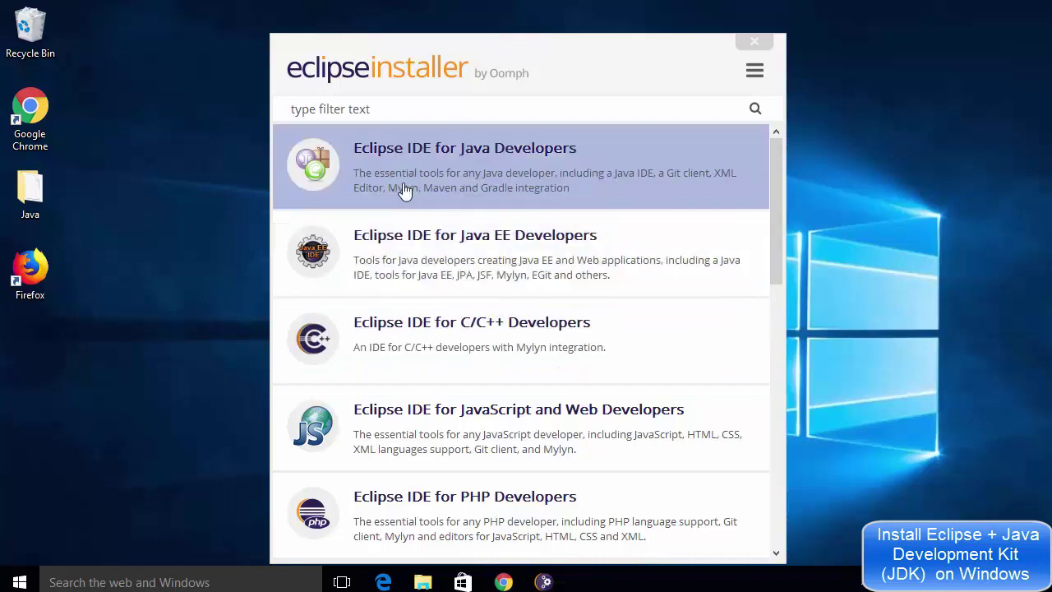
Step: Install Eclipse IDE for Java Developers in the default java-photon folder and accept the Eclipse Foundation Software User Agreement
{"action": "left_click", "coordinate": [448, 161]}
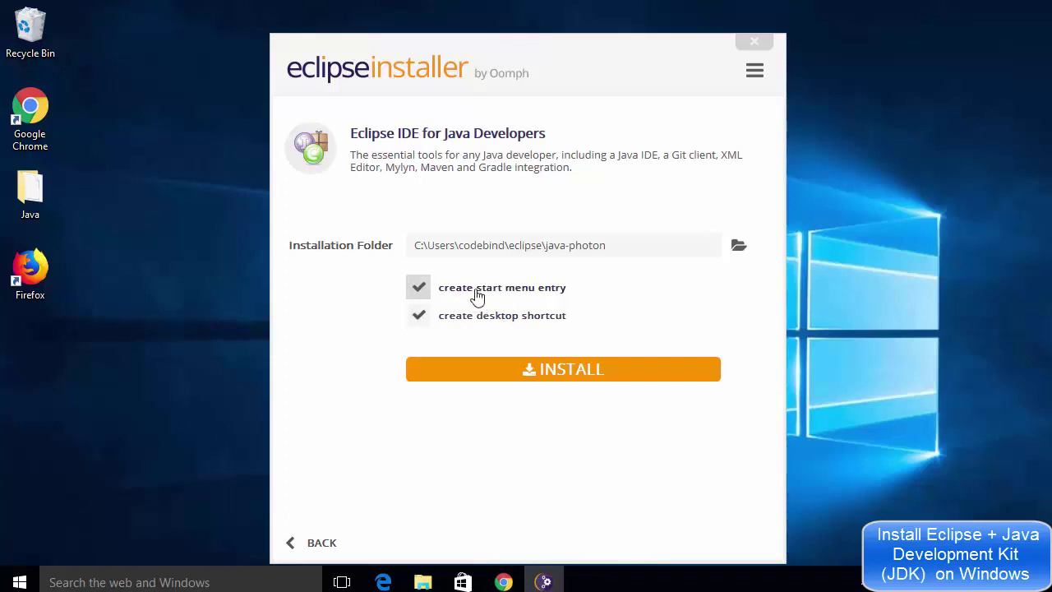
{"action": "left_click", "coordinate": [549, 372]}
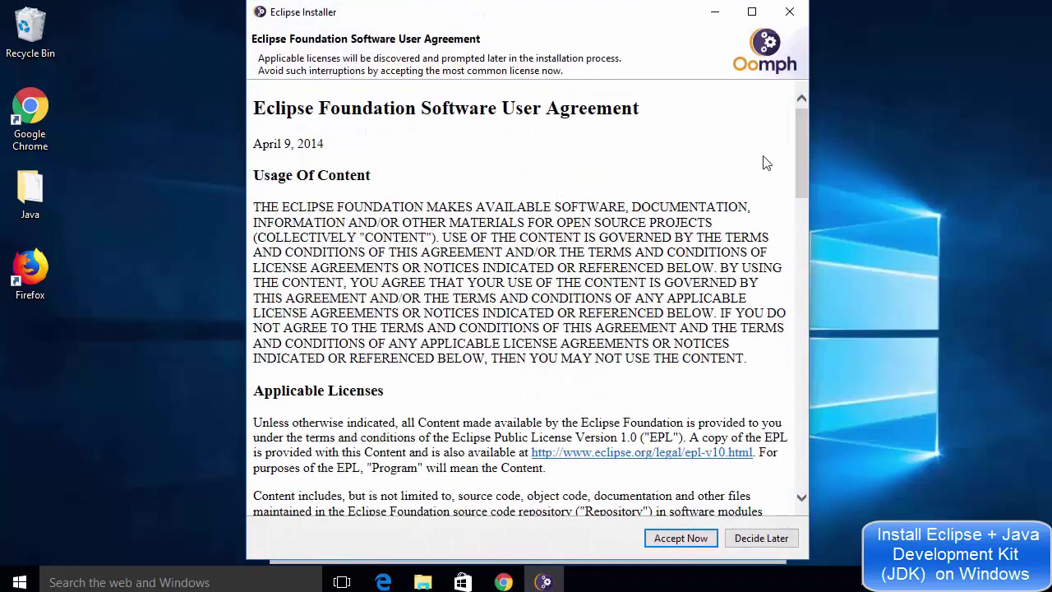
{"action": "left_click_drag", "start_coordinate": [797, 152], "coordinate": [795, 452]}
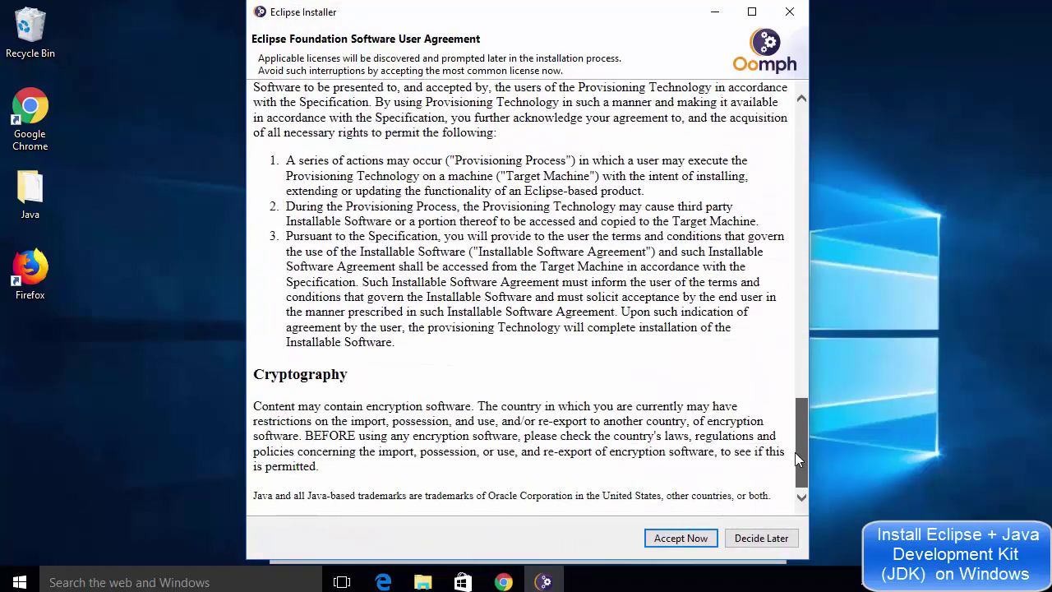
{"action": "left_click", "coordinate": [670, 539]}
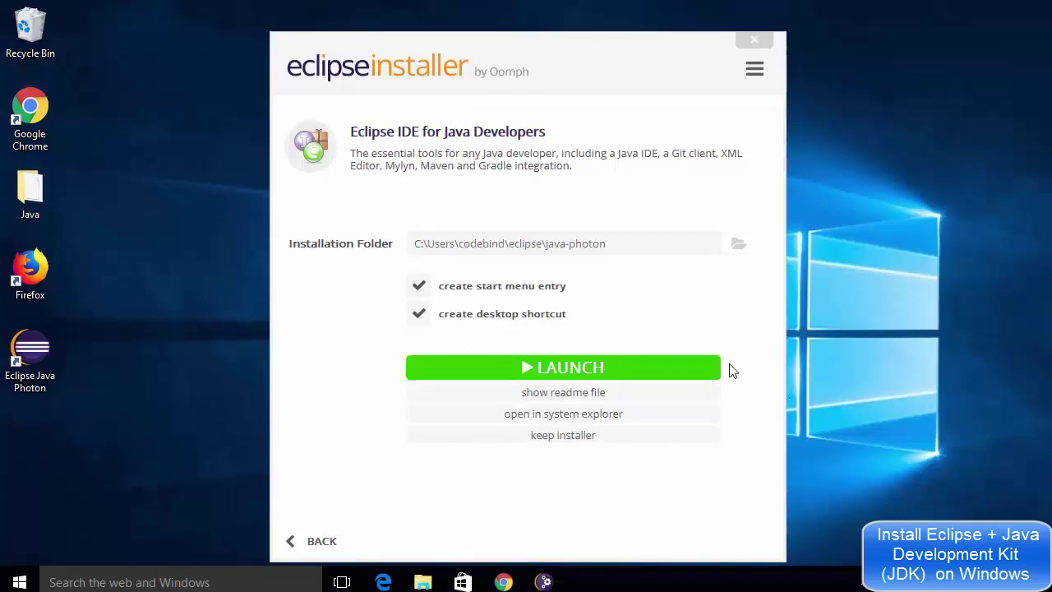
Step: Launch the installed Eclipse with the suggested eclipse-workspace folder as the default workspace and maximize its window
{"action": "left_click", "coordinate": [574, 372]}
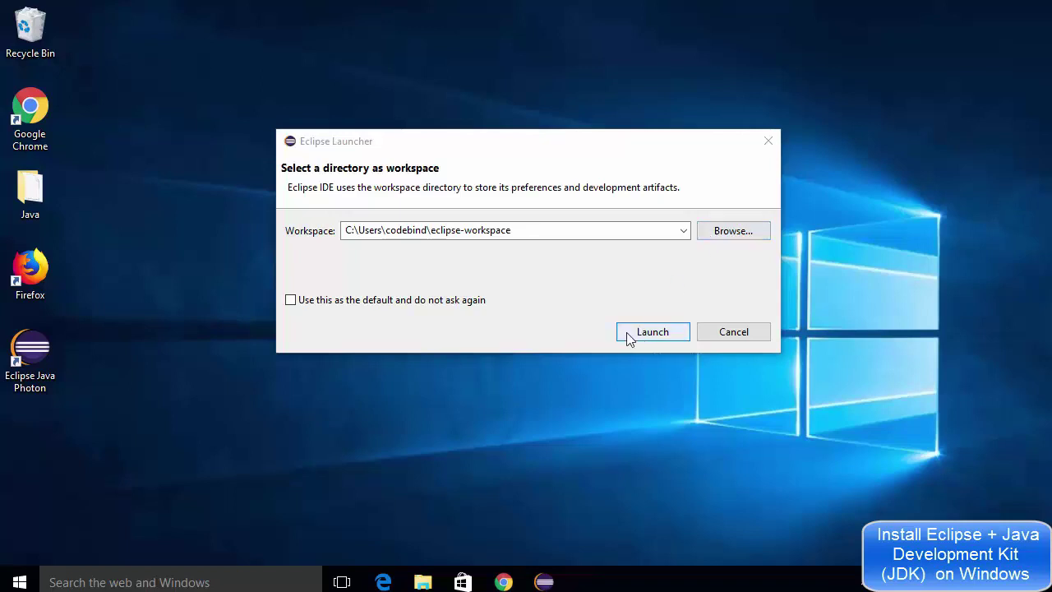
{"action": "left_click", "coordinate": [291, 301]}
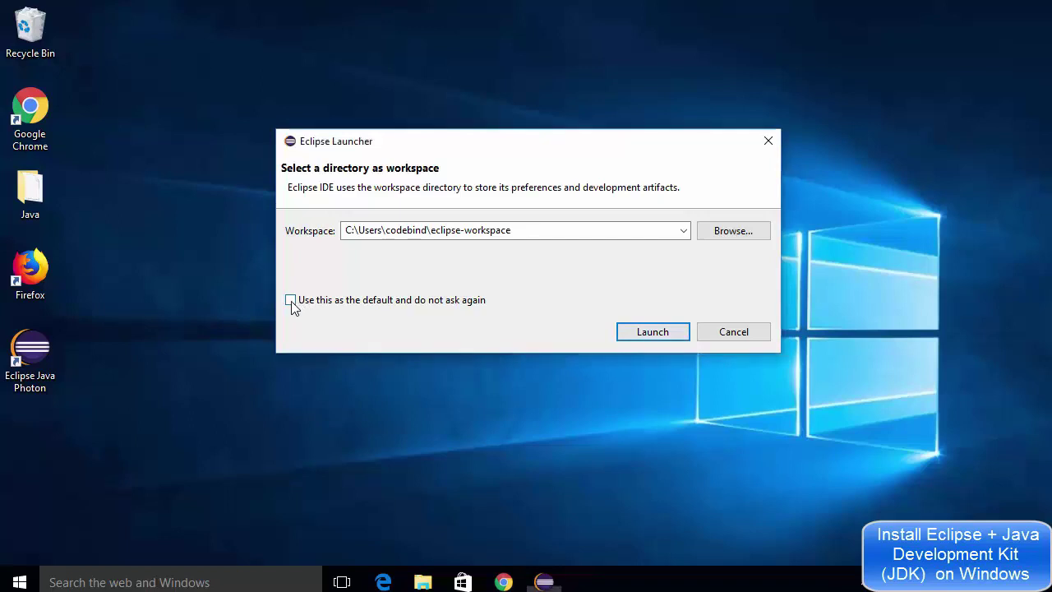
{"action": "left_click", "coordinate": [651, 334]}
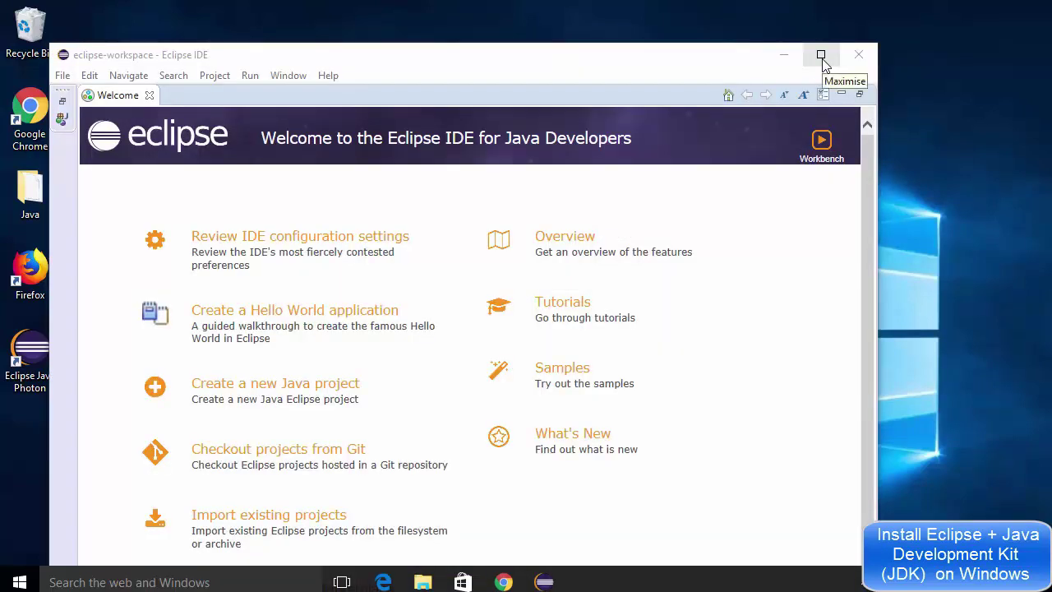
{"action": "left_click", "coordinate": [821, 55]}
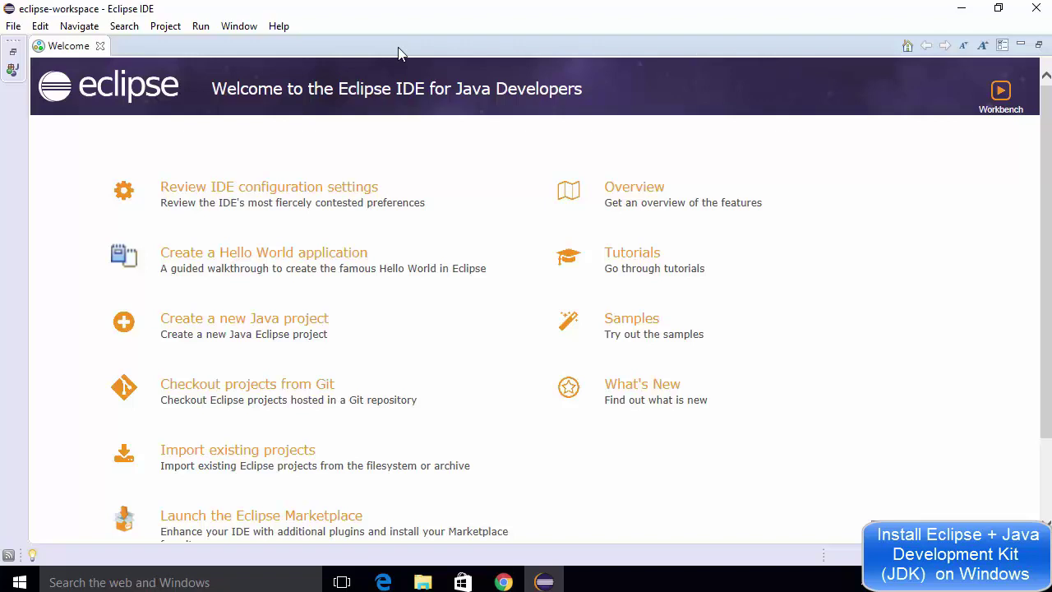
Step: Create a Java project named HelloWorld, including a module-info.java with module name HelloWorld, and minimize the Welcome page
{"action": "left_click", "coordinate": [13, 27]}
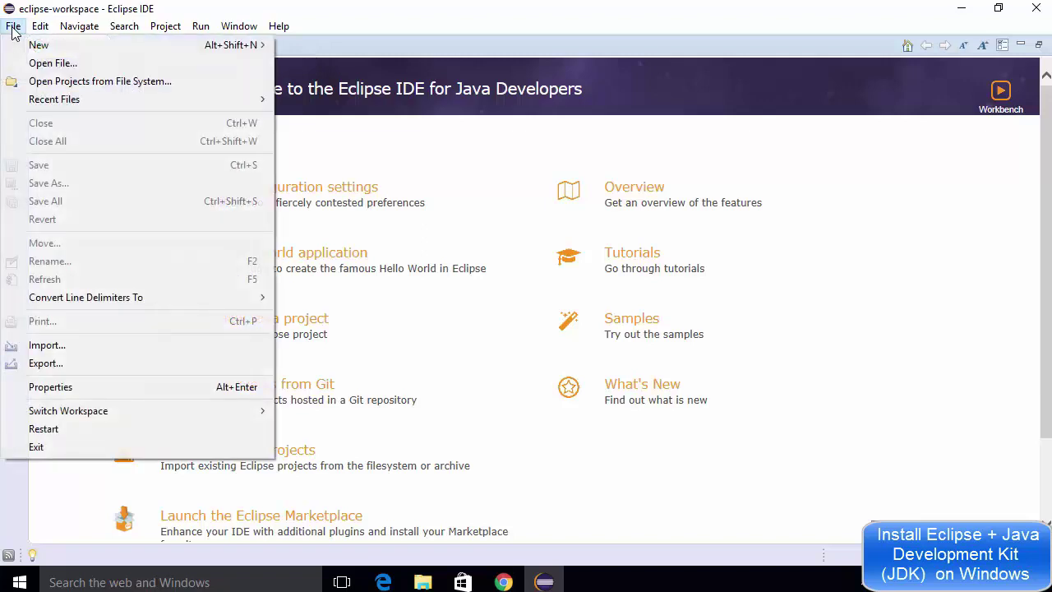
{"action": "mouse_move", "coordinate": [21, 46]}
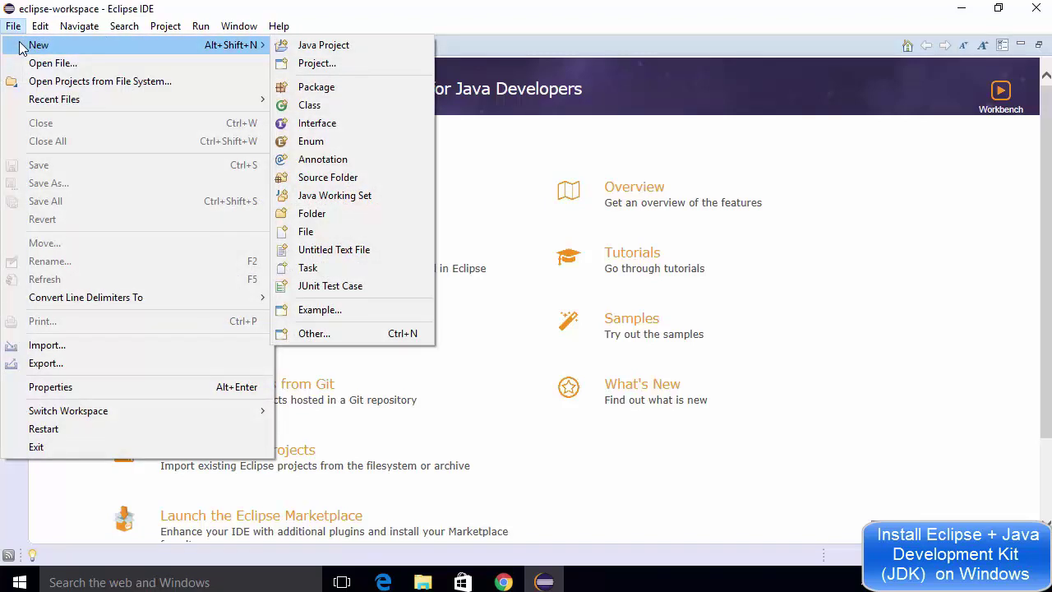
{"action": "left_click", "coordinate": [322, 47]}
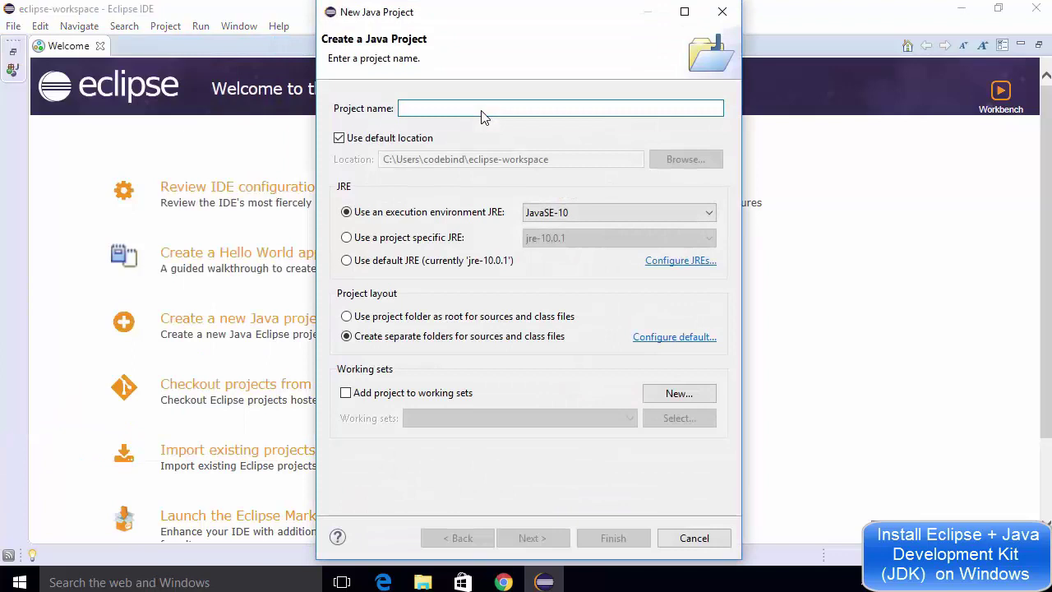
{"action": "type", "text": "He"}
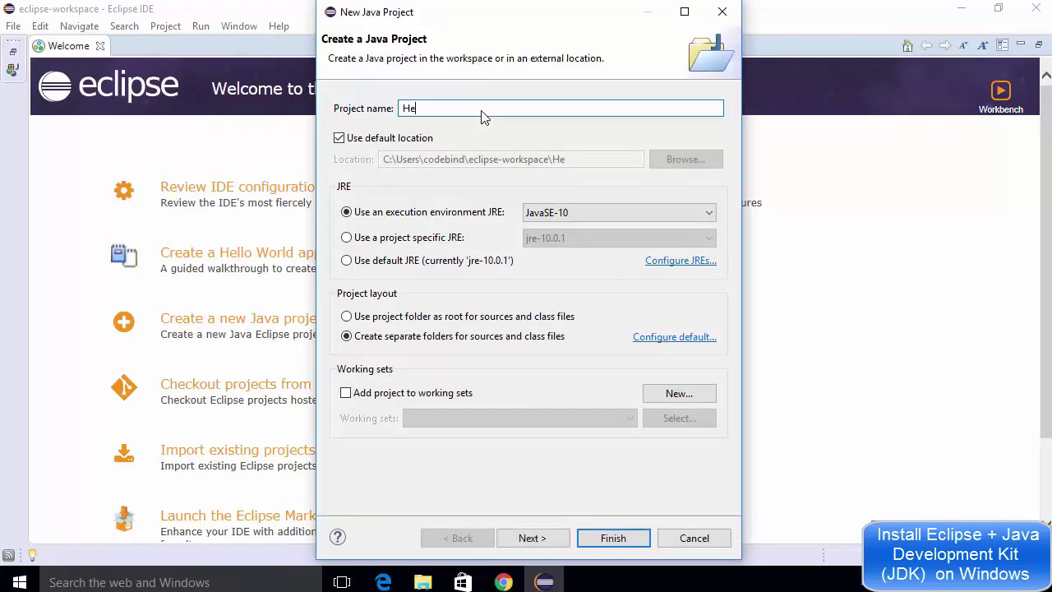
{"action": "type", "text": "lloWorld"}
{"action": "left_click", "coordinate": [532, 539]}
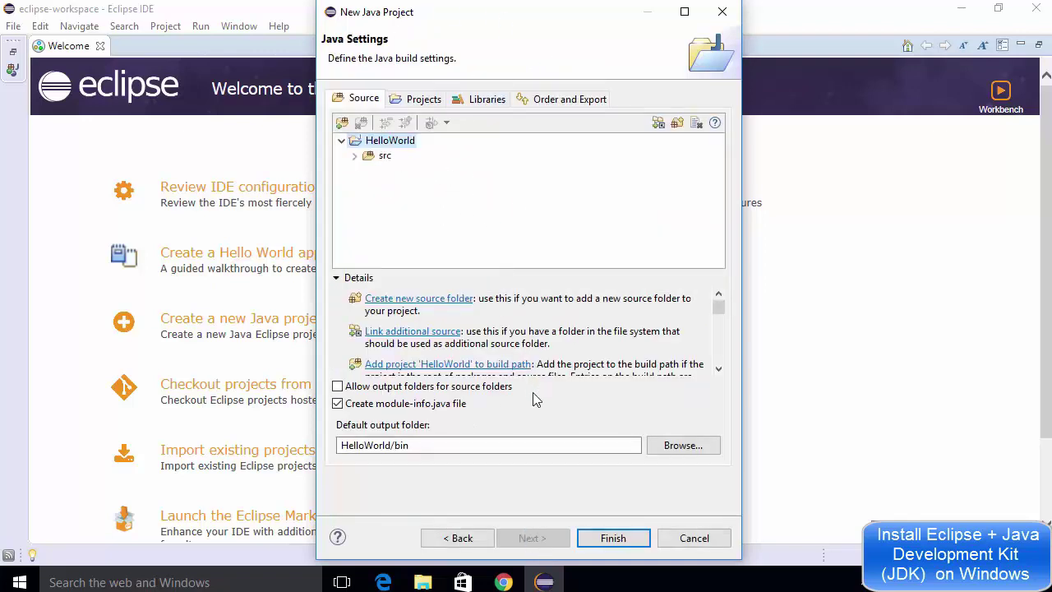
{"action": "left_click", "coordinate": [601, 538]}
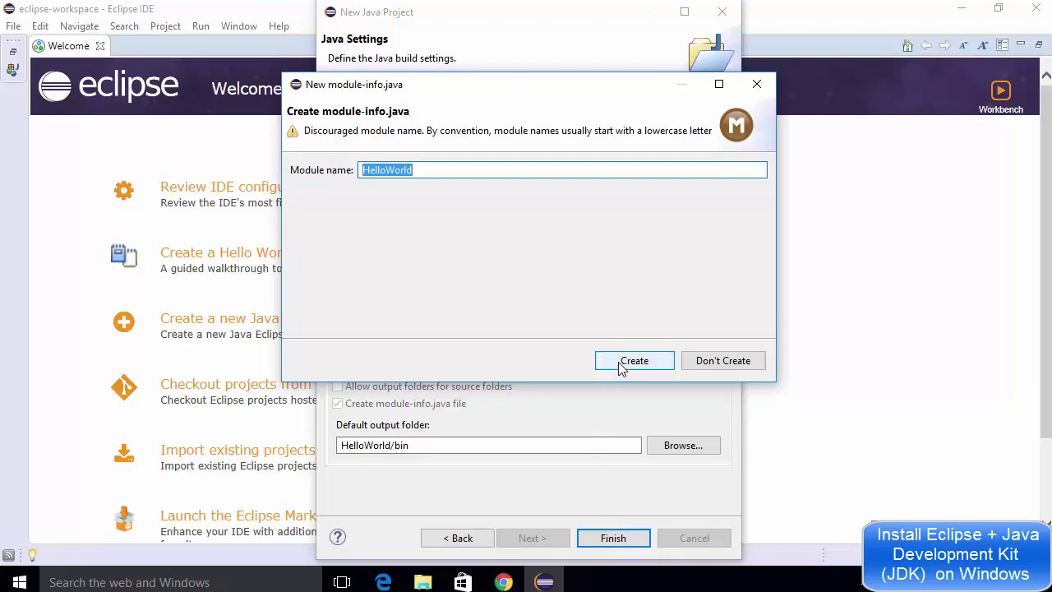
{"action": "left_click", "coordinate": [623, 365]}
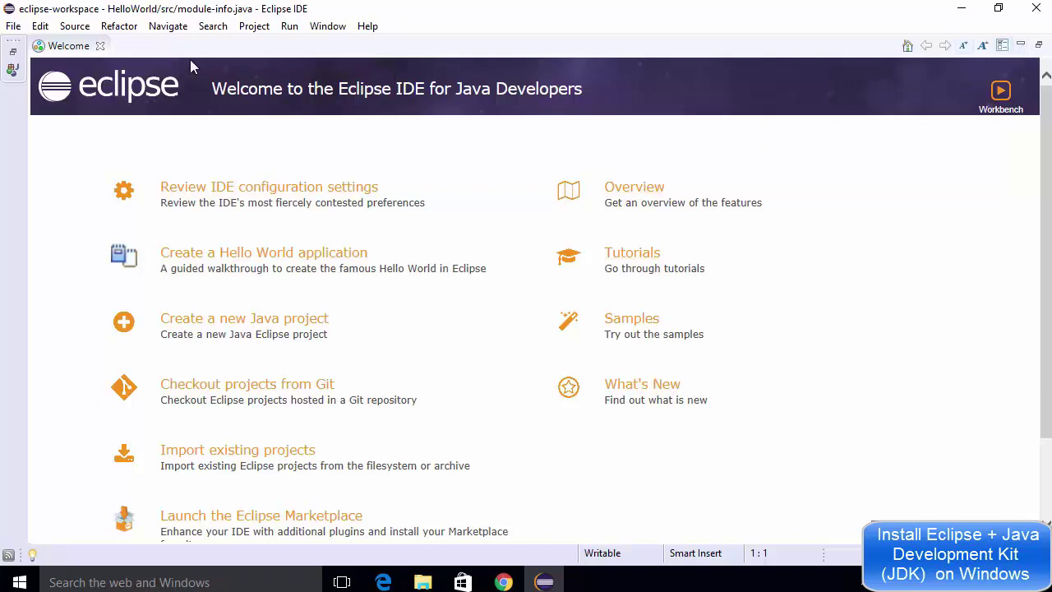
{"action": "left_click", "coordinate": [1022, 47]}
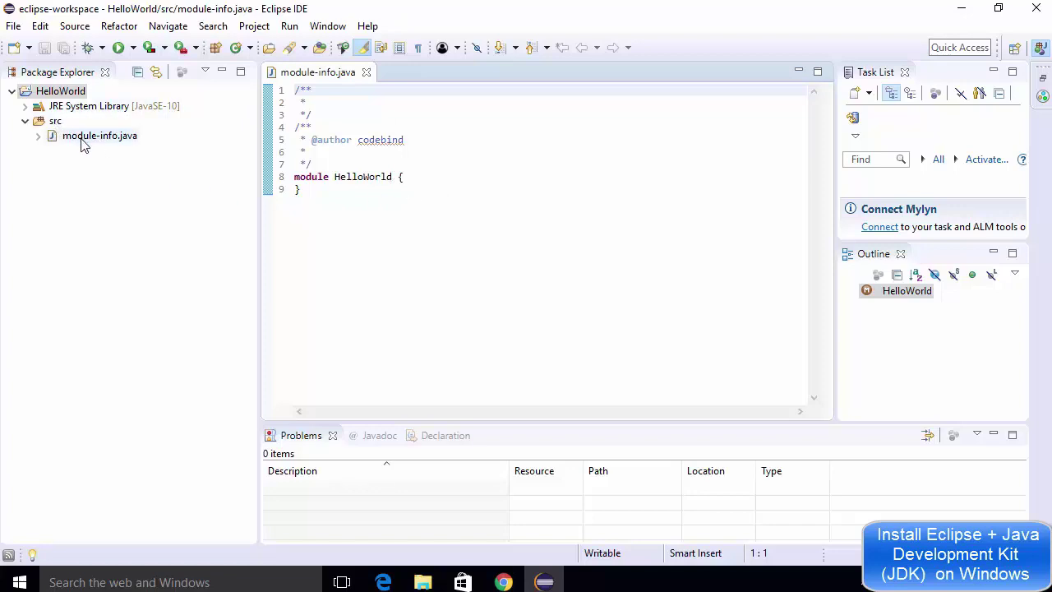
Step: Create a public class named Demo in the HelloWorld project's src folder, with a public static void main method stub
{"action": "left_click", "coordinate": [25, 120]}
{"action": "left_click", "coordinate": [345, 240]}
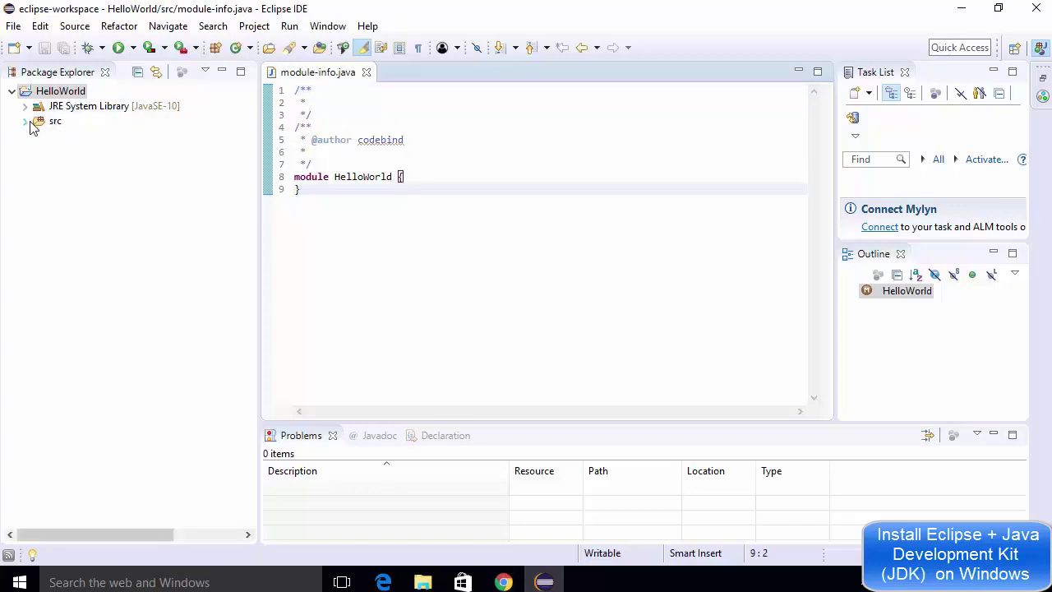
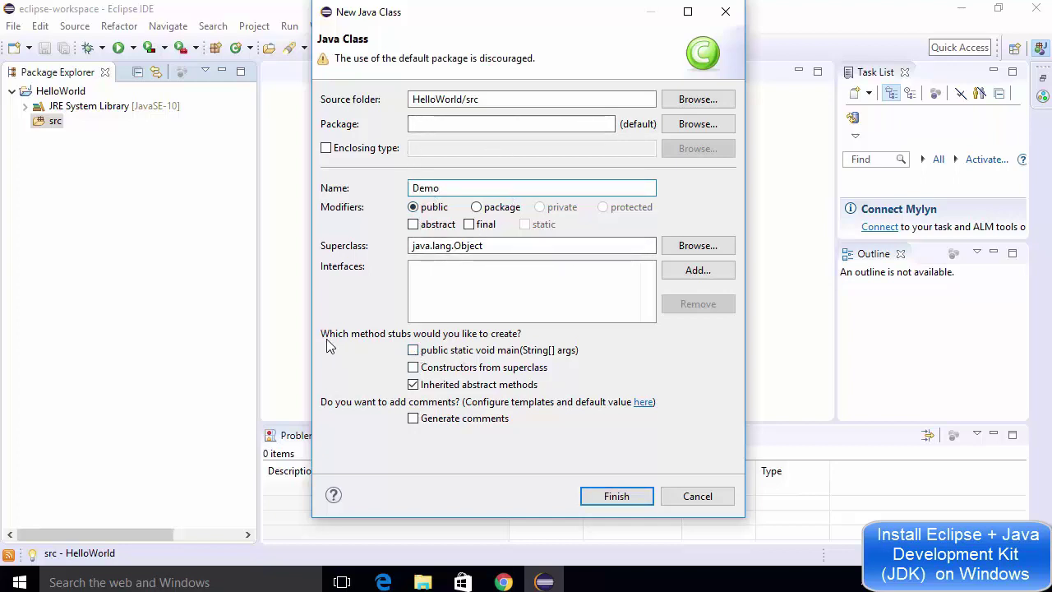
{"action": "left_click", "coordinate": [414, 352]}
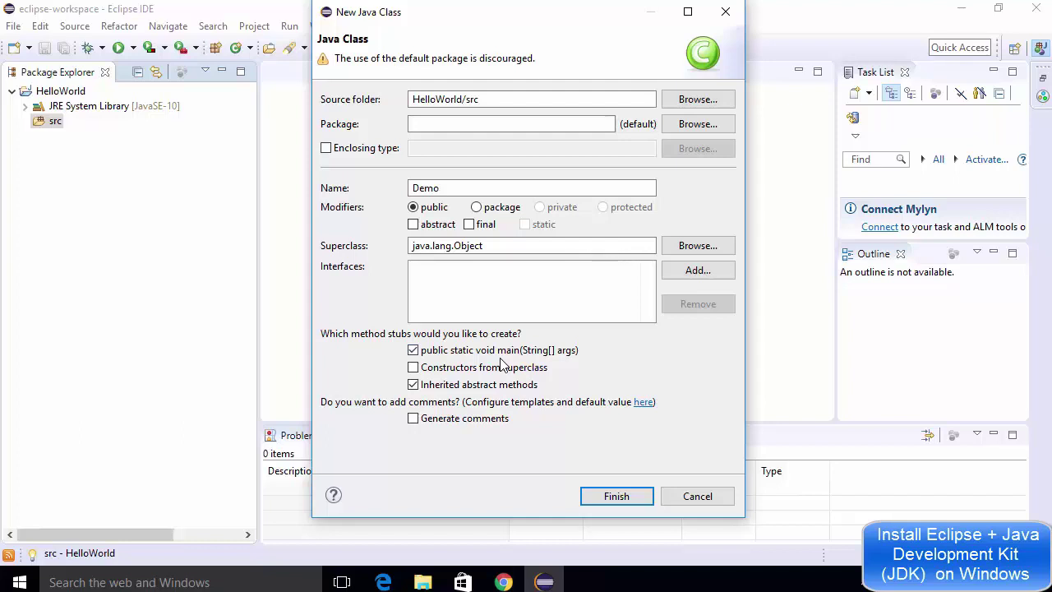
{"action": "left_click", "coordinate": [616, 497]}
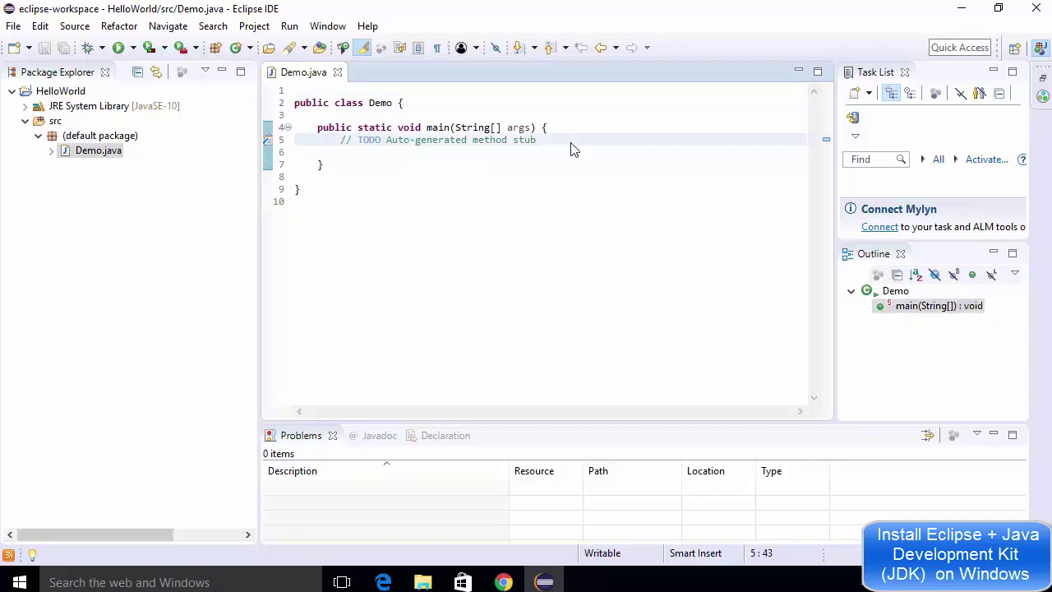
Step: Add System.out.println("Hello World"); below the TODO comment in the main method of Demo.java and save the file
{"action": "key", "text": "Return"}
{"action": "type", "text": "Sy"}
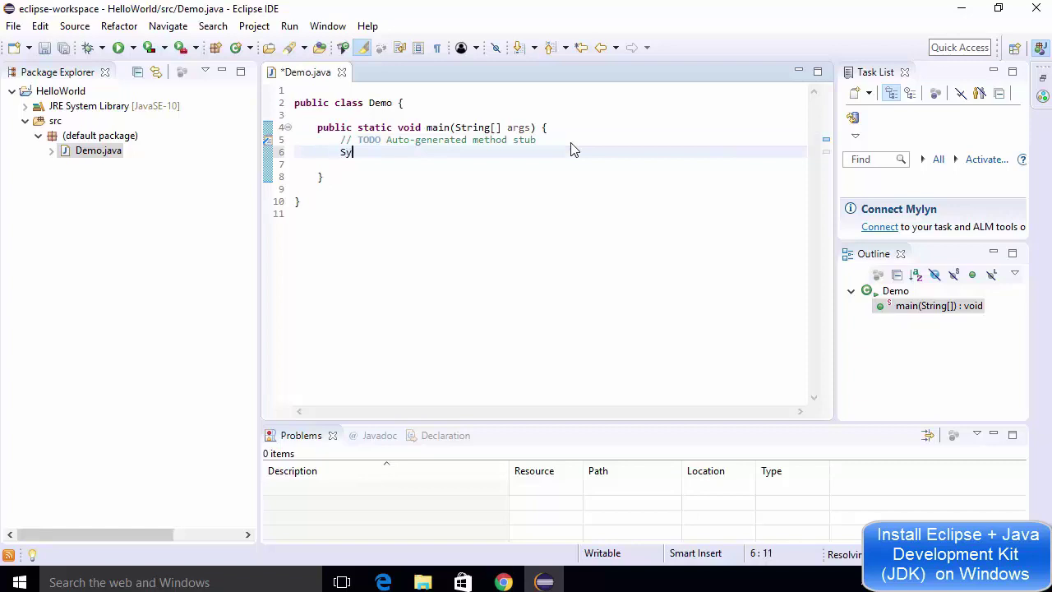
{"action": "type", "text": "stem."}
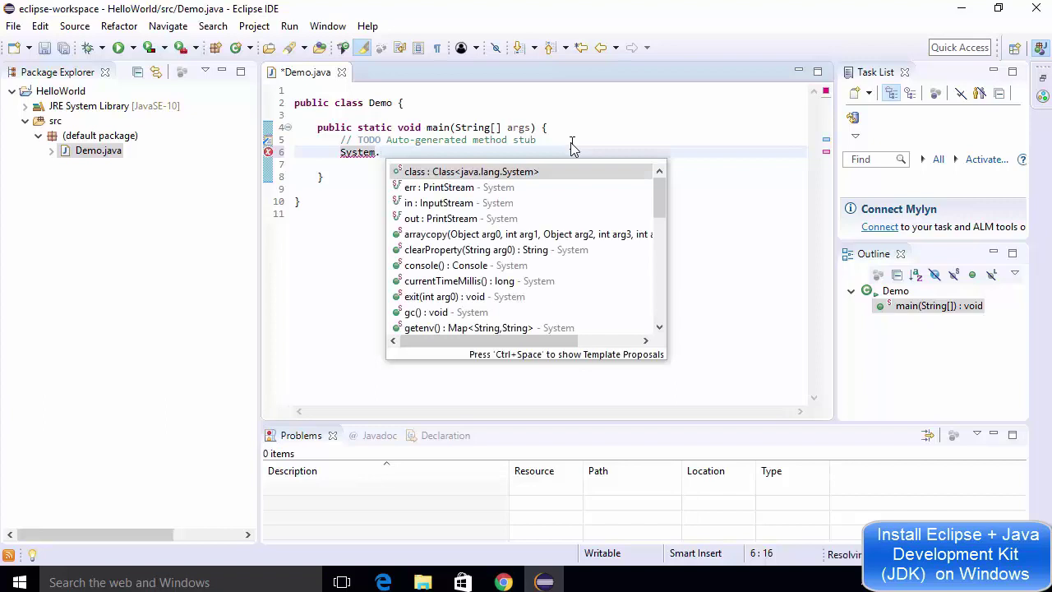
{"action": "type", "text": "out.pr"}
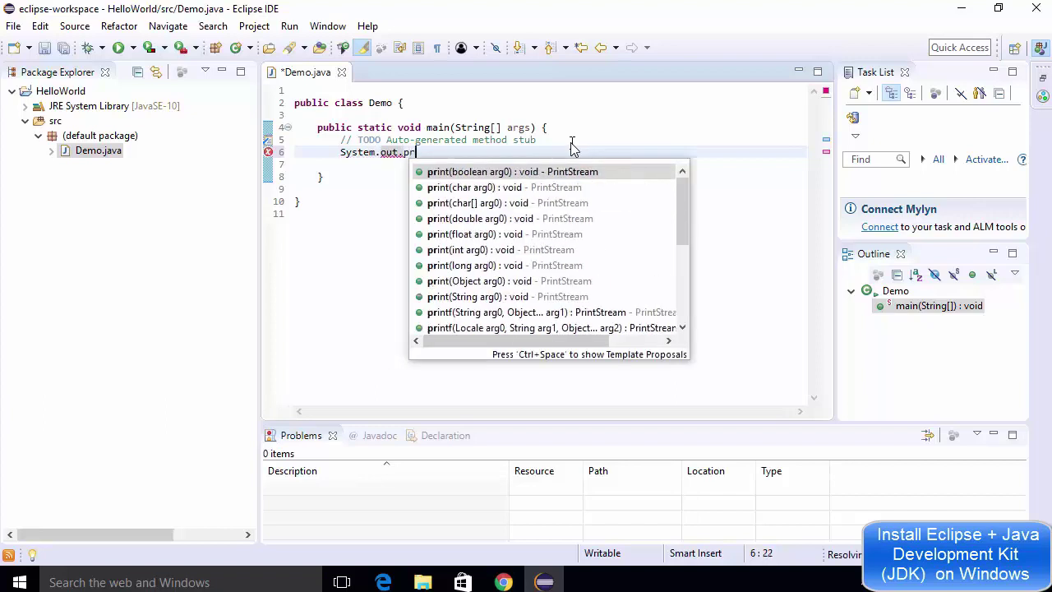
{"action": "type", "text": "intln(\"\""}
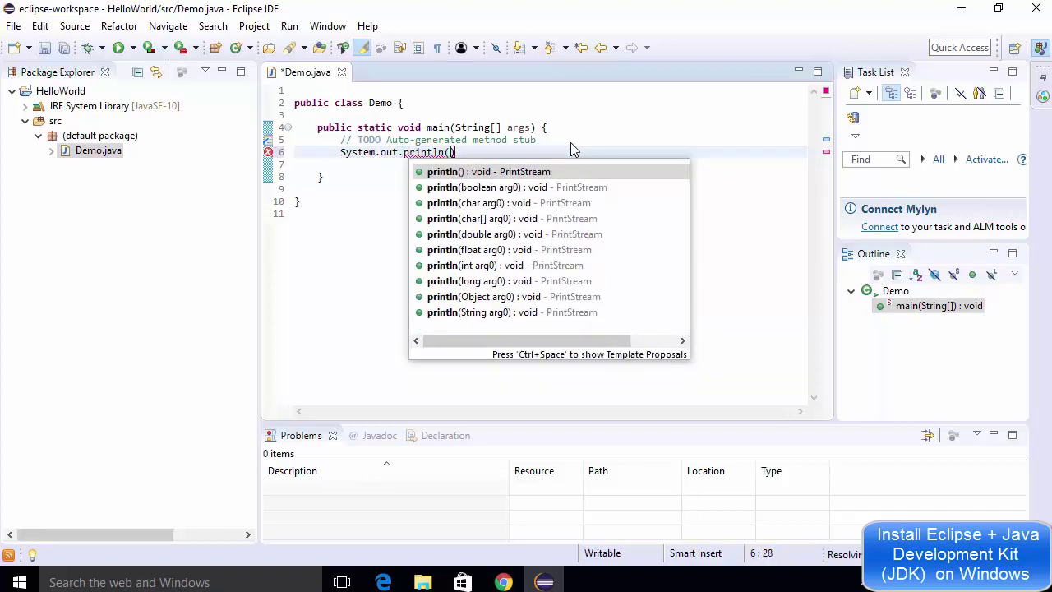
{"action": "type", "text": ");"}
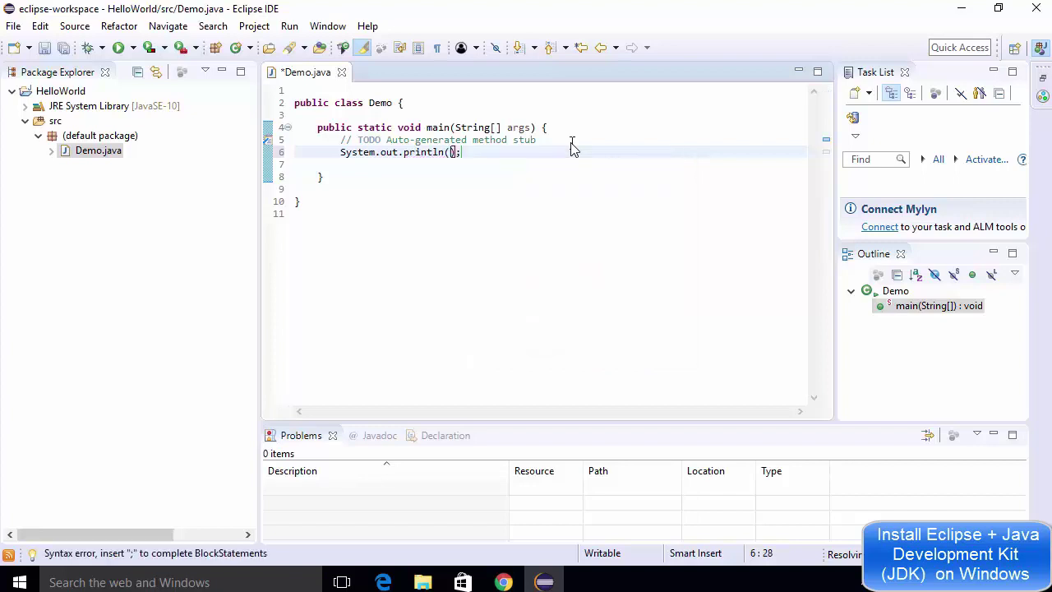
{"action": "key", "text": "Left"}
{"action": "key", "text": "Left"}
{"action": "type", "text": "\""}
{"action": "type", "text": "Hello "}
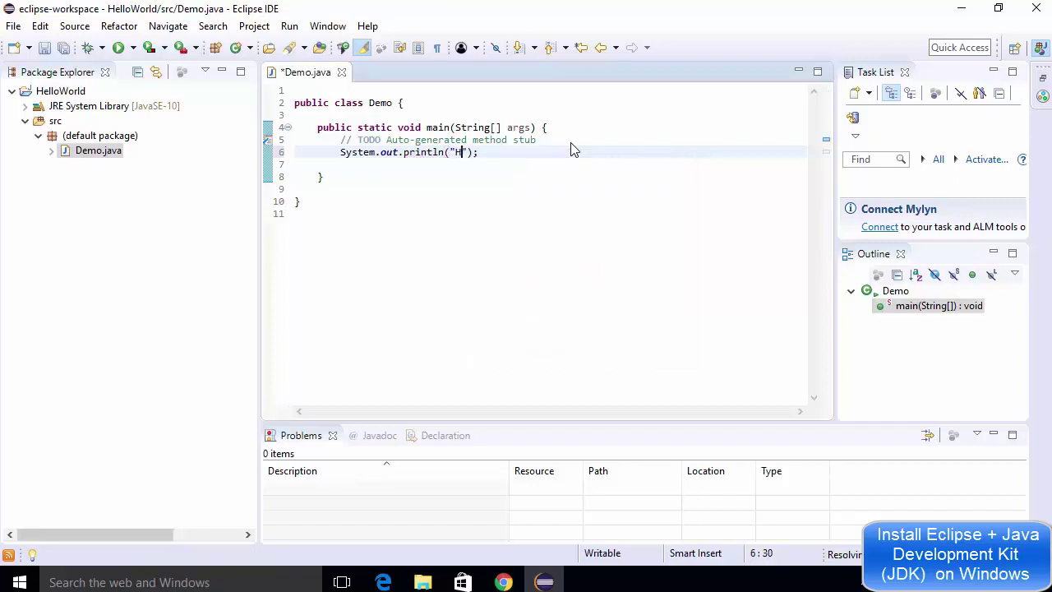
{"action": "type", "text": "World"}
{"action": "key", "text": "ctrl+s"}
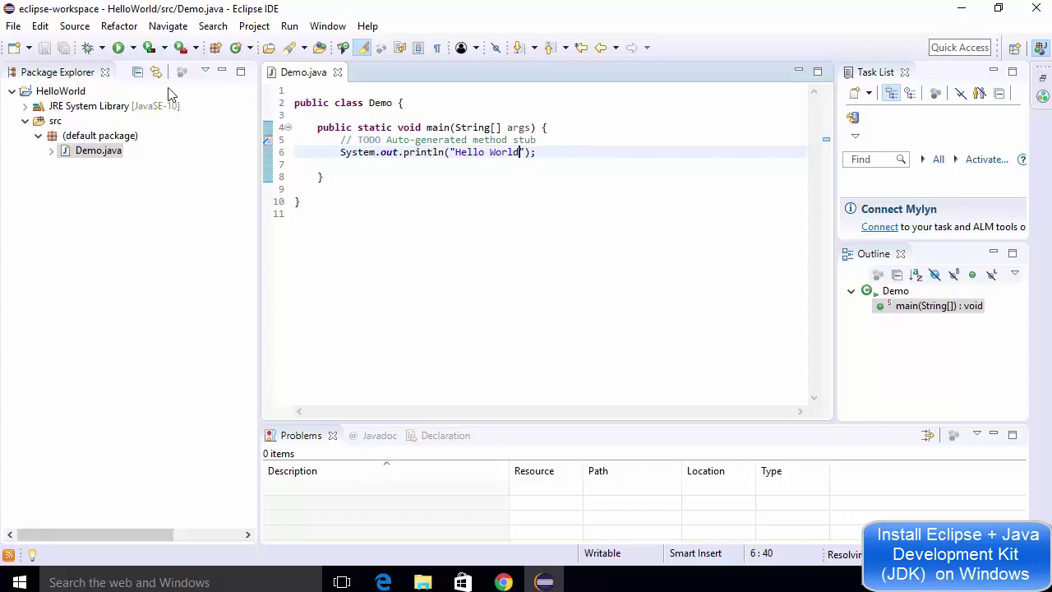
Step: Run the Demo program, highlight its output line in the console and return to the code editor
{"action": "left_click", "coordinate": [118, 47]}
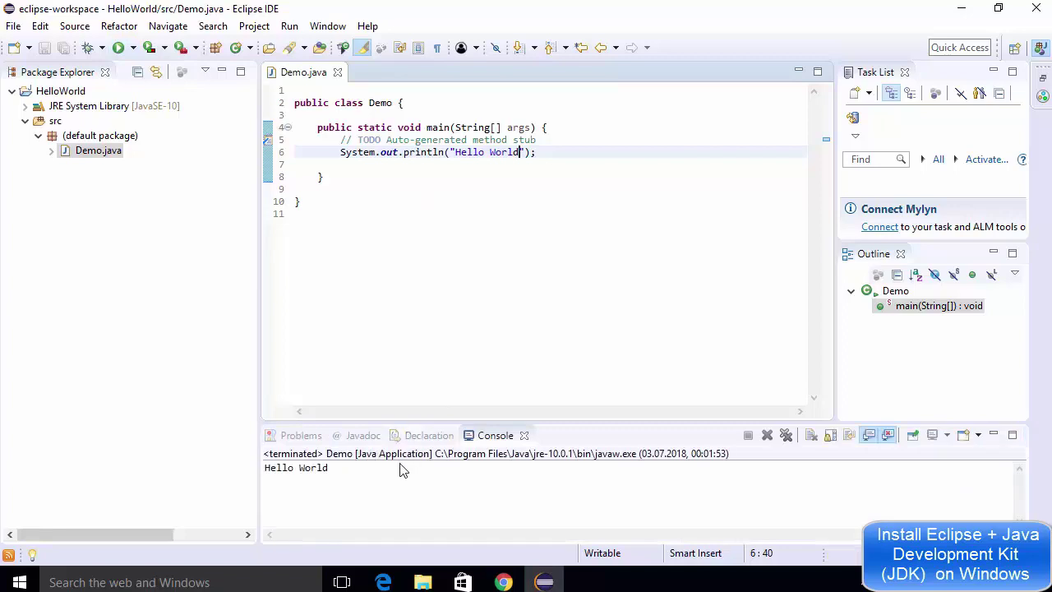
{"action": "left_click_drag", "start_coordinate": [399, 470], "coordinate": [258, 470]}
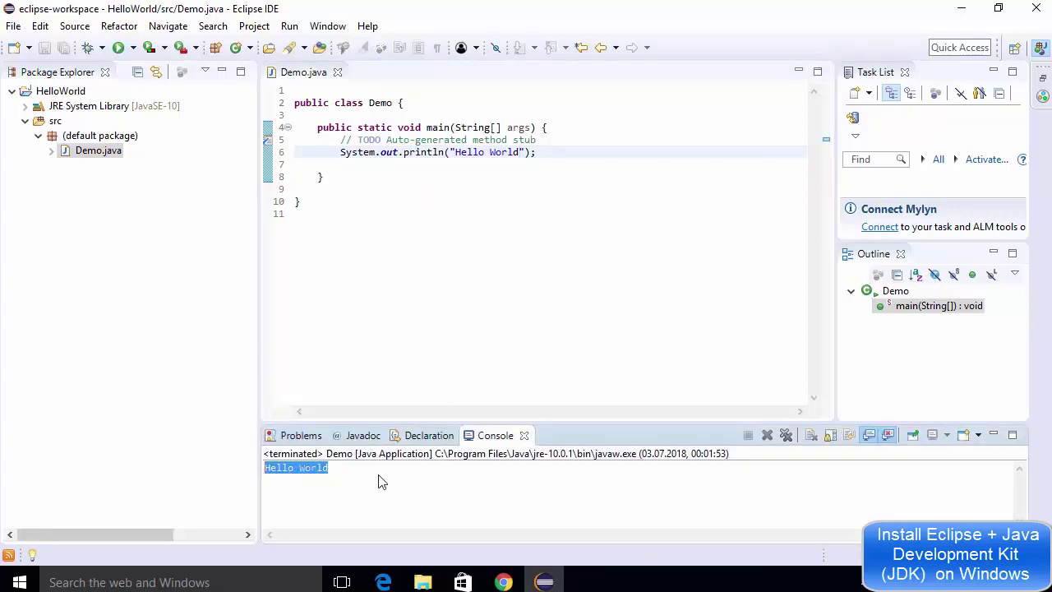
{"action": "left_click", "coordinate": [640, 406]}
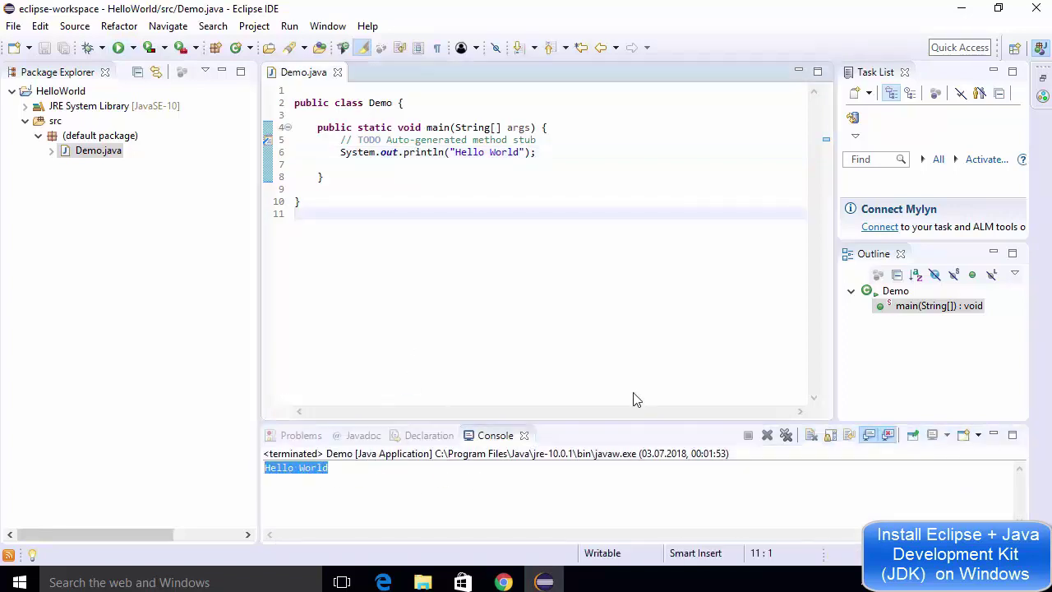